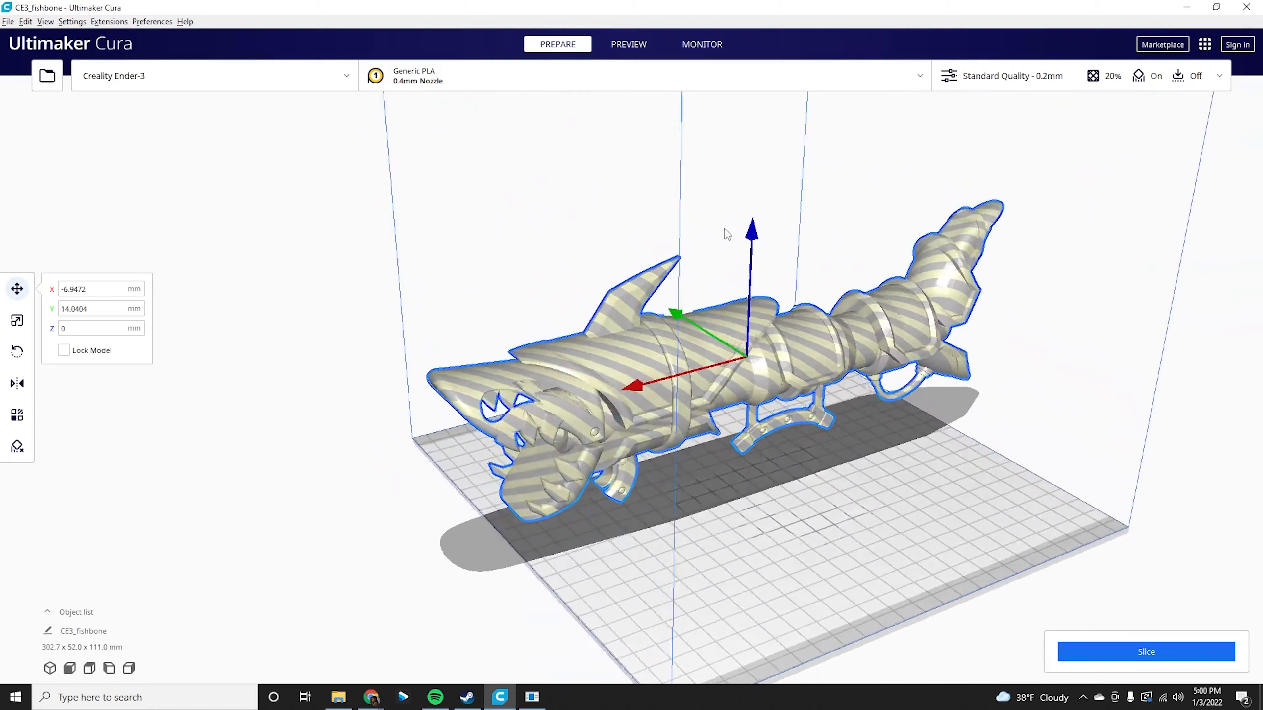
Zoom and orbit around the fishbone model to inspect it from several angles.
{"action": "scroll", "coordinate": [502, 371], "scroll_direction": "up", "scroll_amount": 3}
{"action": "scroll", "coordinate": [500, 371], "scroll_direction": "up", "scroll_amount": 2}
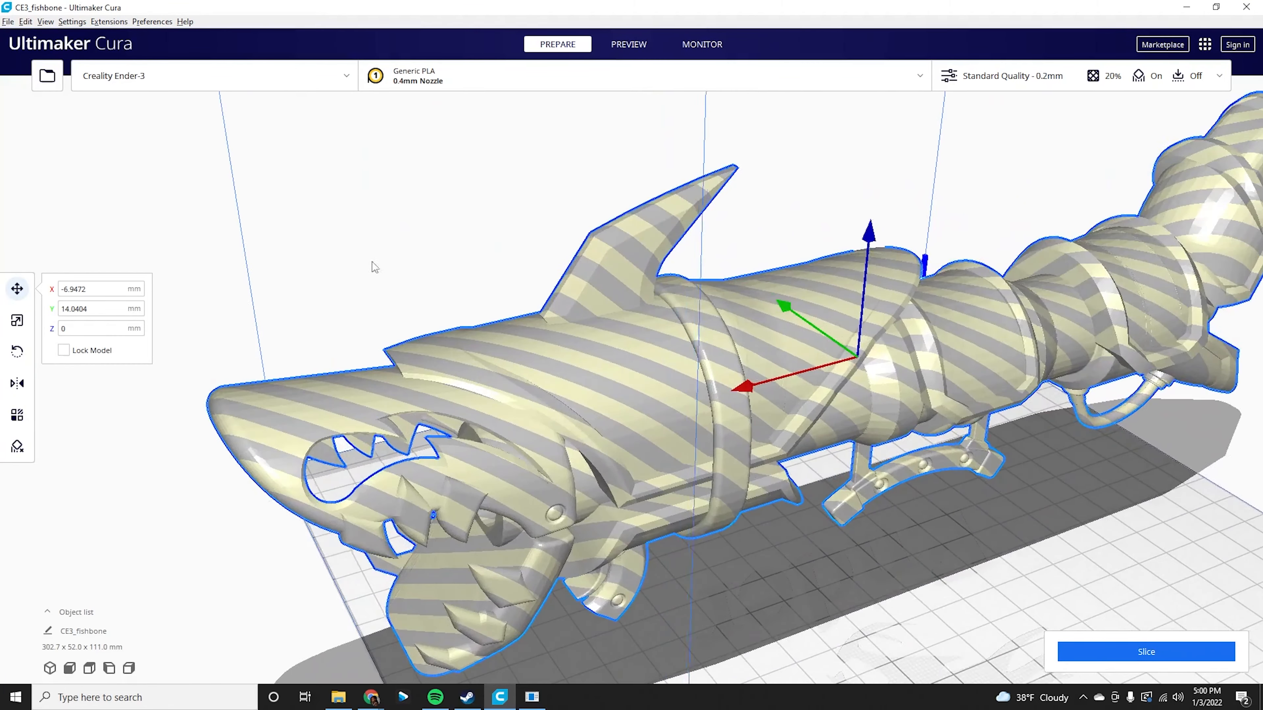
{"action": "middle_click_drag", "start_coordinate": [359, 263], "coordinate": [452, 212]}
{"action": "right_click_drag", "start_coordinate": [452, 212], "coordinate": [398, 270]}
{"action": "right_click_drag", "start_coordinate": [391, 346], "coordinate": [805, 204]}
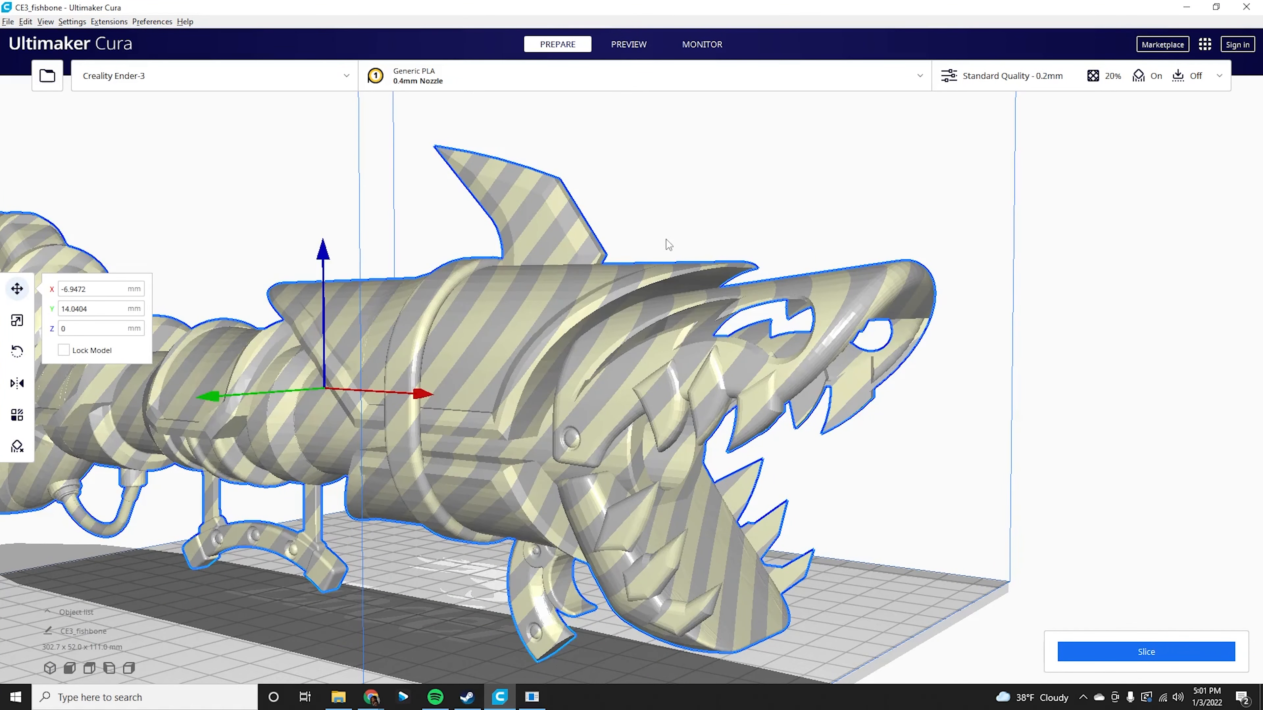
{"action": "right_click_drag", "start_coordinate": [802, 233], "coordinate": [448, 548]}
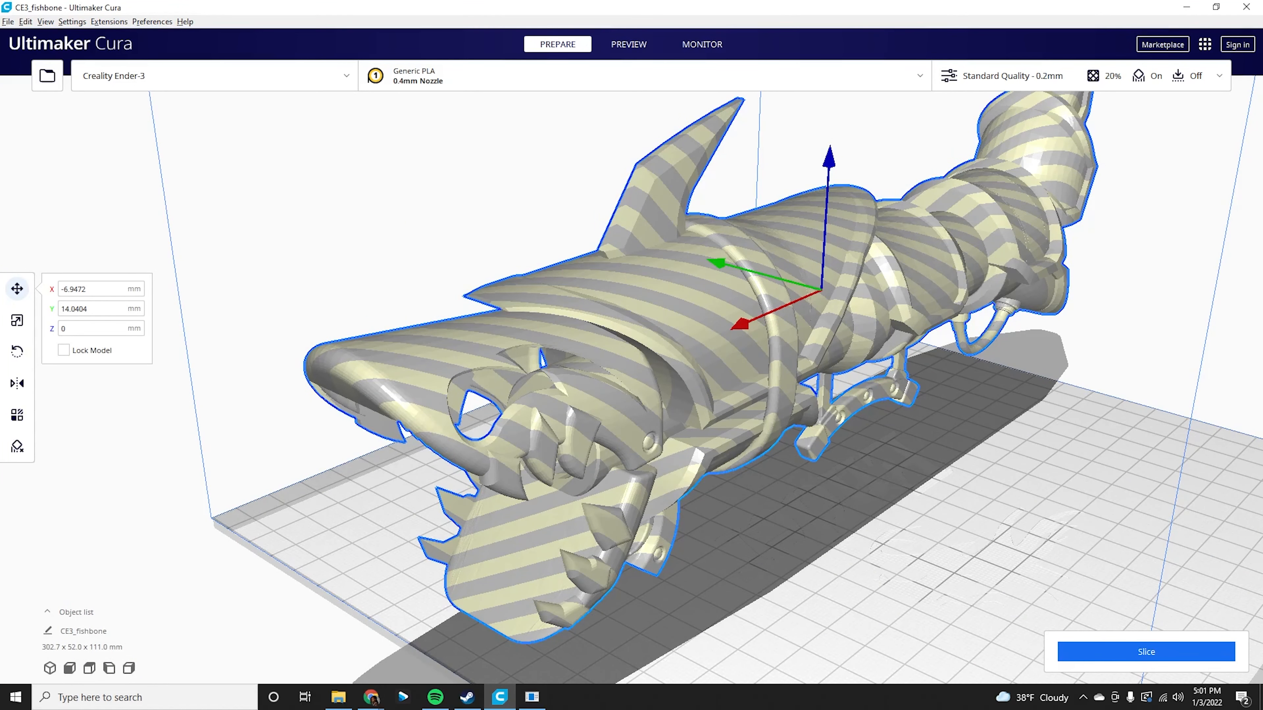
{"action": "key", "text": "alt+Tab"}
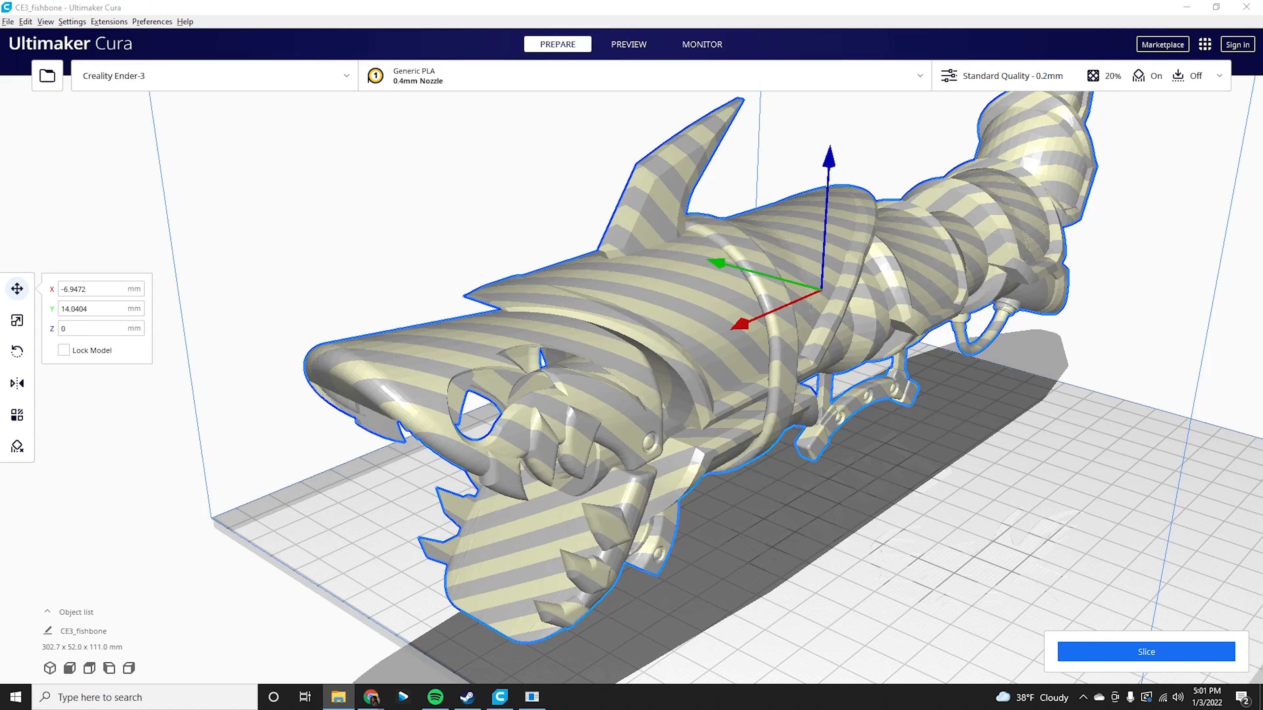
{"action": "left_click_drag", "start_coordinate": [1262, 299], "coordinate": [1064, 390]}
{"action": "scroll", "coordinate": [803, 460], "scroll_direction": "down", "scroll_amount": 5}
{"action": "right_click_drag", "start_coordinate": [805, 465], "coordinate": [844, 463]}
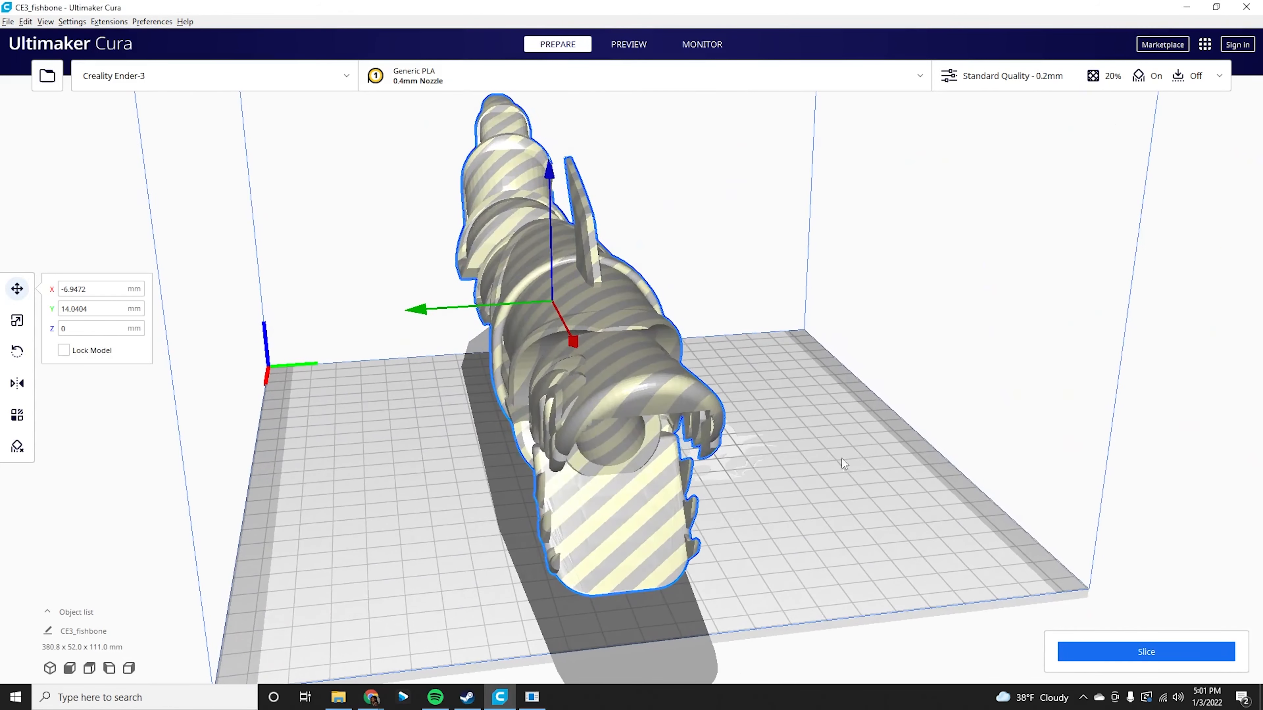
Move a small loose part and the fin-shaped part from beside the plate onto the build plate.
{"action": "left_click", "coordinate": [246, 348]}
{"action": "scroll", "coordinate": [724, 445], "scroll_direction": "down", "scroll_amount": 3}
{"action": "right_click_drag", "start_coordinate": [630, 480], "coordinate": [1004, 521]}
{"action": "left_click", "coordinate": [908, 480]}
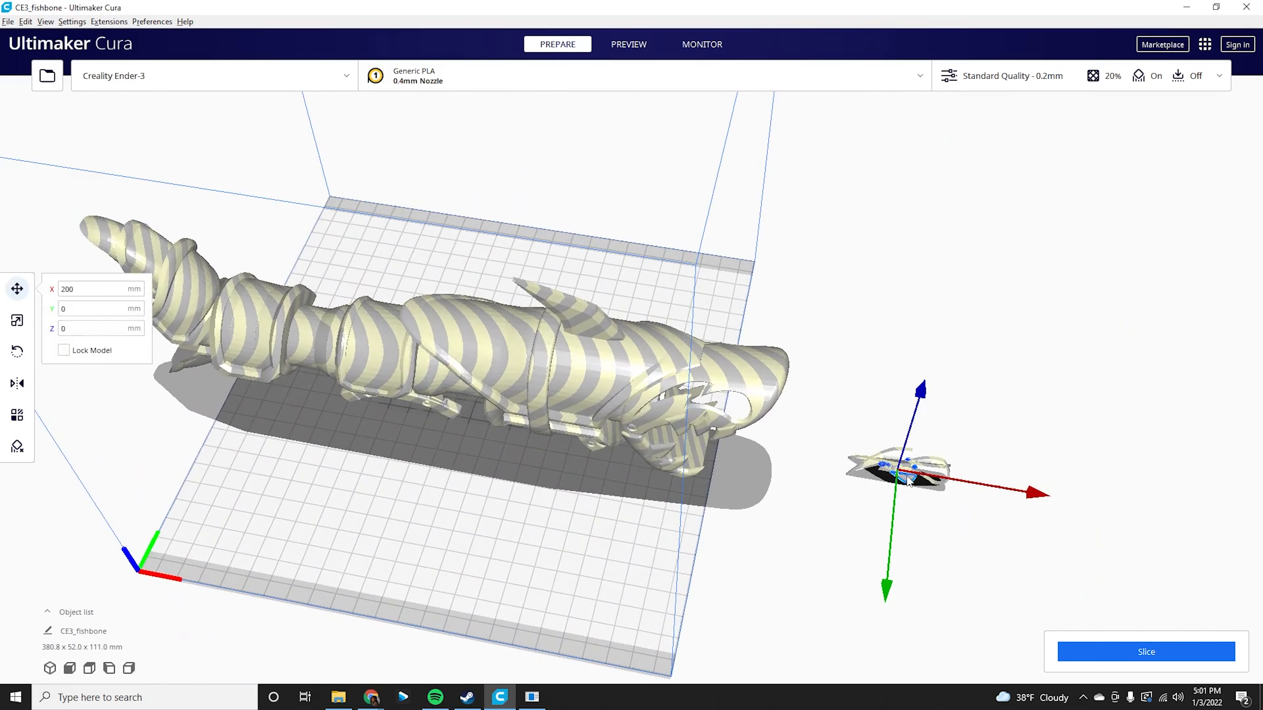
{"action": "left_click_drag", "start_coordinate": [906, 485], "coordinate": [569, 535]}
{"action": "left_click", "coordinate": [931, 478]}
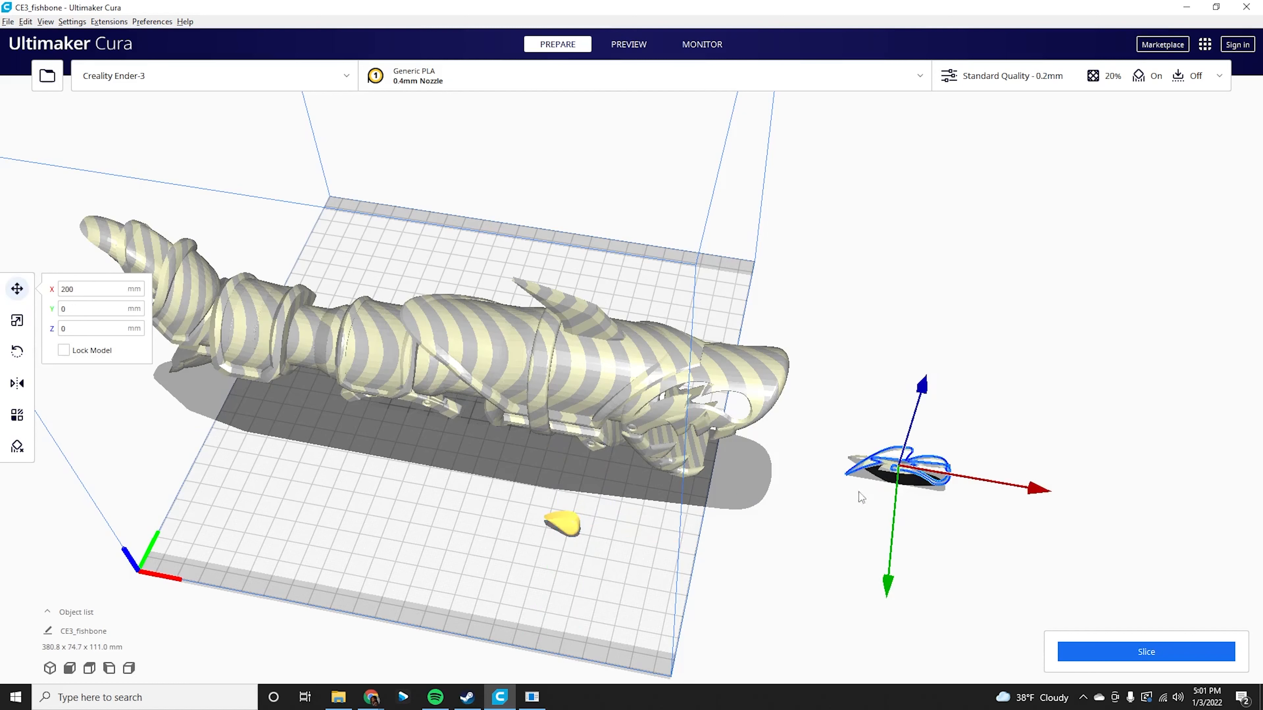
{"action": "left_click_drag", "start_coordinate": [894, 455], "coordinate": [418, 535]}
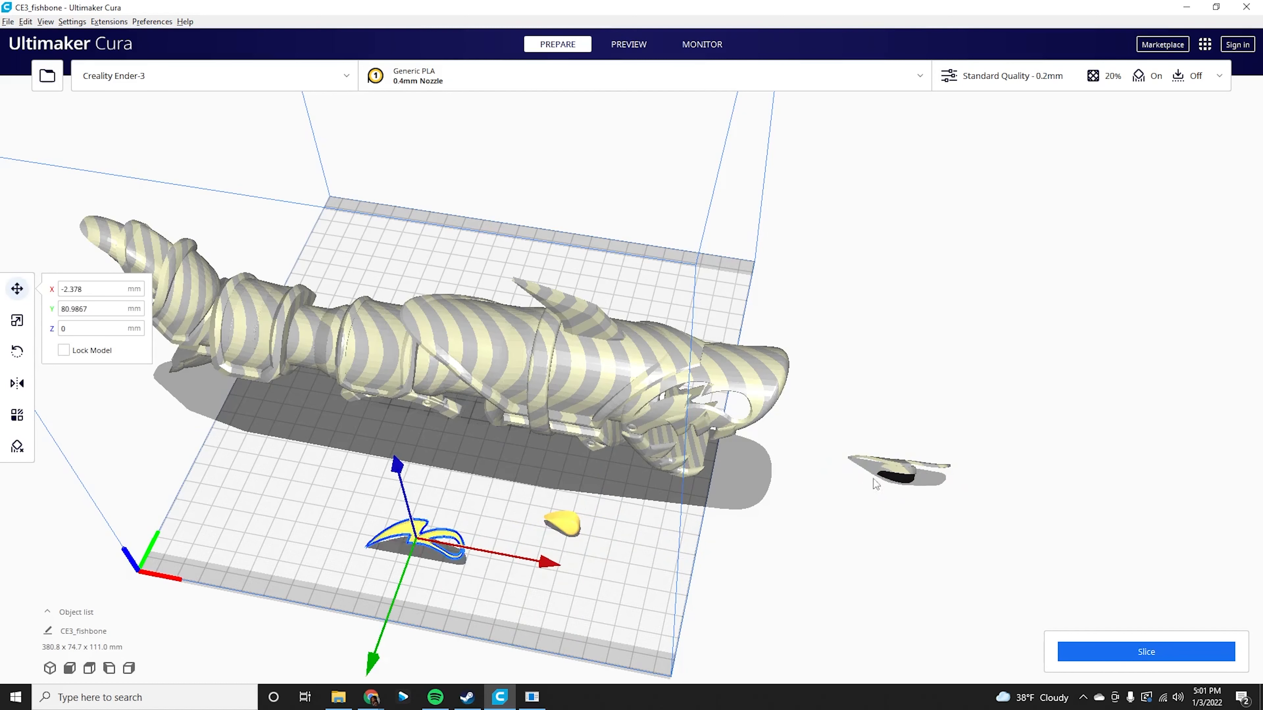
Move the two remaining loose parts onto the build plate.
{"action": "left_click", "coordinate": [896, 468]}
{"action": "left_click_drag", "start_coordinate": [854, 472], "coordinate": [587, 585]}
{"action": "left_click", "coordinate": [893, 471]}
{"action": "left_click_drag", "start_coordinate": [894, 474], "coordinate": [608, 523]}
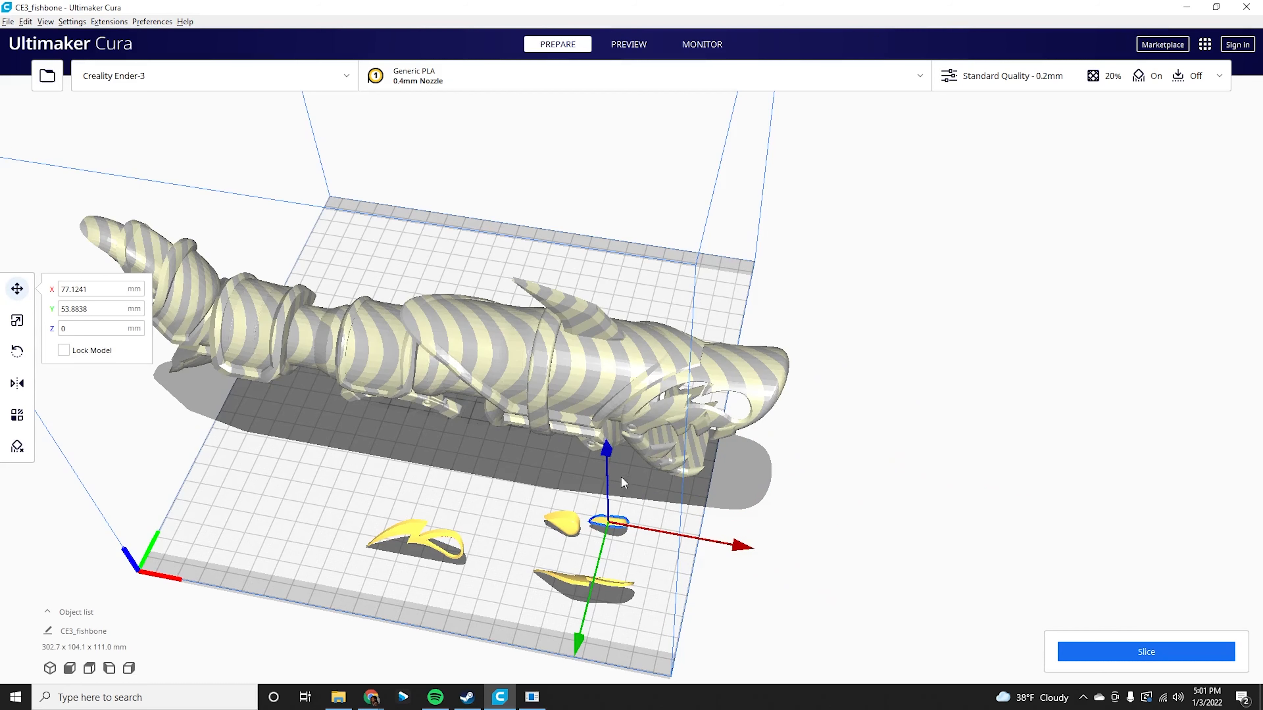
Try to position the fin-shaped part at the shark's mouth using the move arrows.
{"action": "right_click_drag", "start_coordinate": [751, 474], "coordinate": [816, 405]}
{"action": "right_click_drag", "start_coordinate": [768, 442], "coordinate": [559, 562]}
{"action": "left_click", "coordinate": [444, 572]}
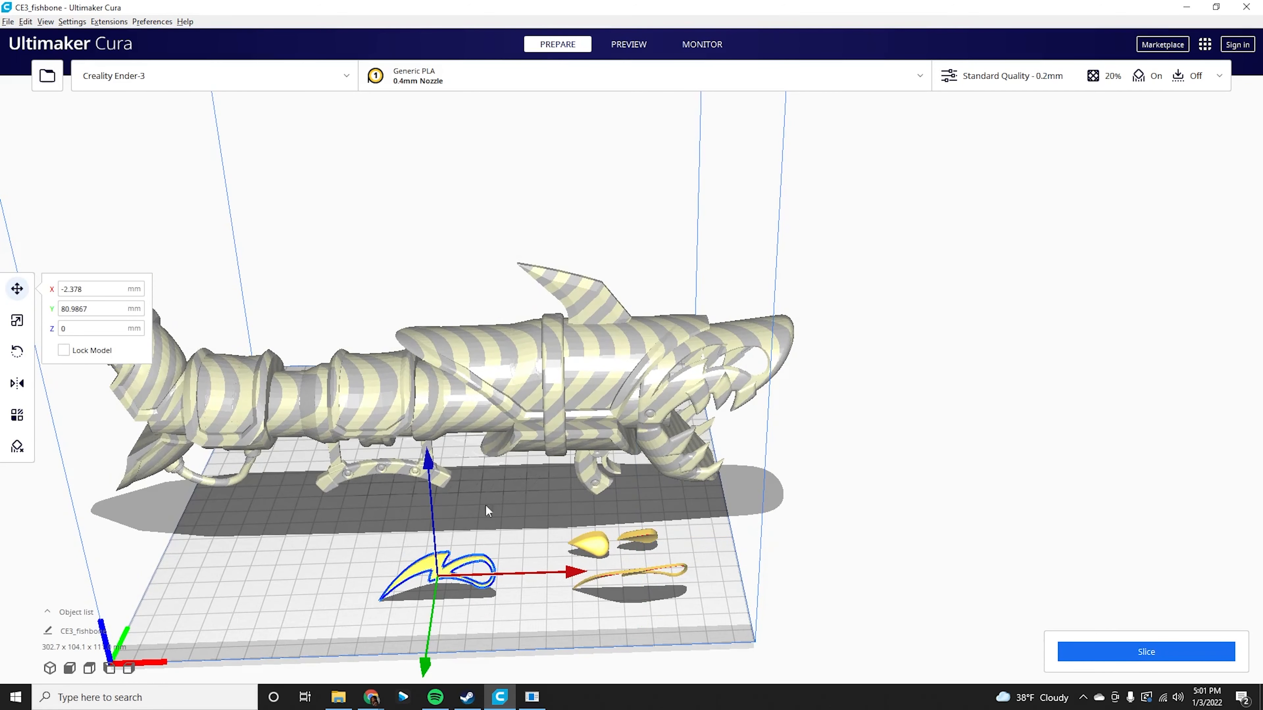
{"action": "left_click_drag", "start_coordinate": [437, 561], "coordinate": [729, 393]}
{"action": "left_click_drag", "start_coordinate": [576, 577], "coordinate": [786, 262]}
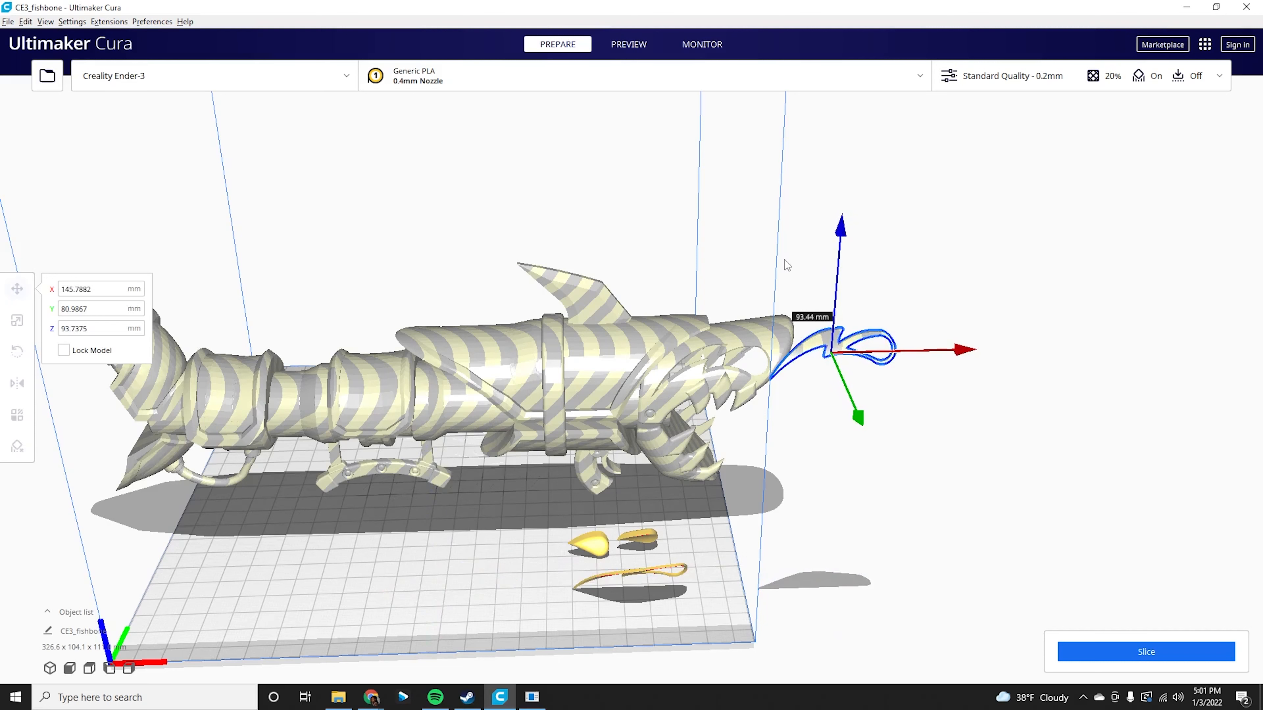
{"action": "left_click_drag", "start_coordinate": [967, 353], "coordinate": [891, 372]}
{"action": "scroll", "coordinate": [891, 372], "scroll_direction": "up", "scroll_amount": 5}
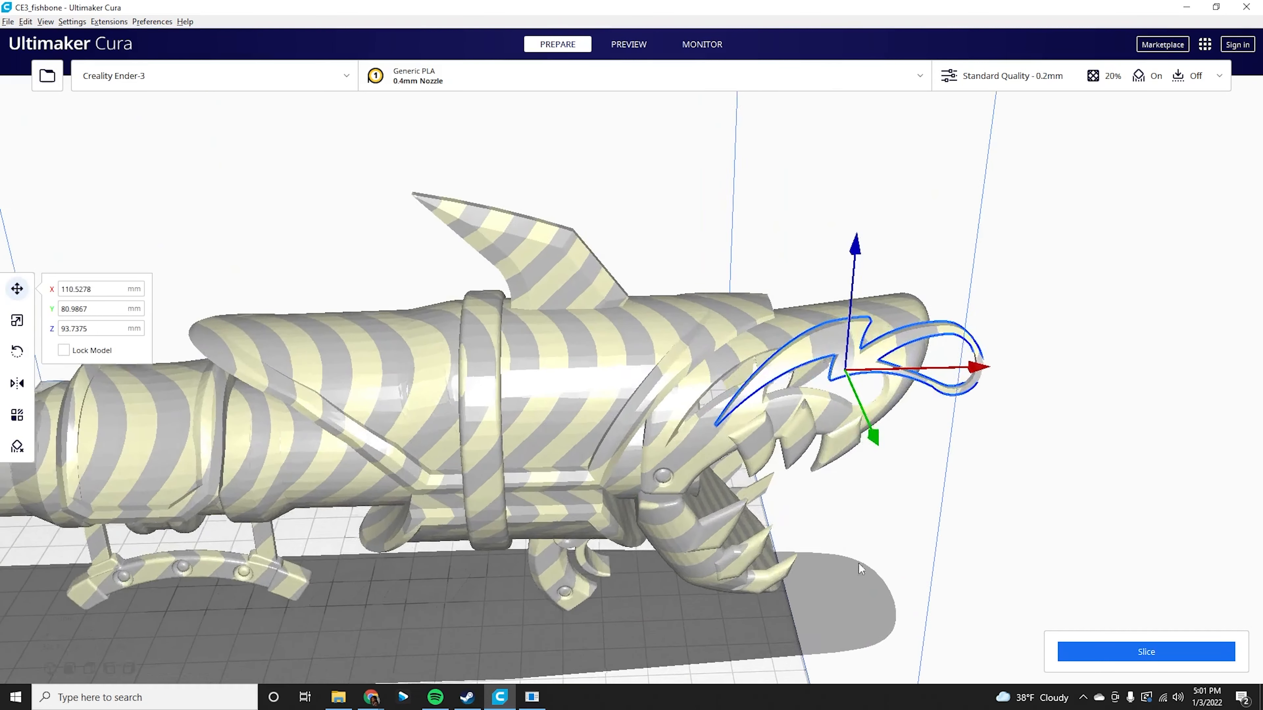
{"action": "middle_click_drag", "start_coordinate": [858, 563], "coordinate": [815, 643]}
{"action": "left_click_drag", "start_coordinate": [818, 543], "coordinate": [830, 595]}
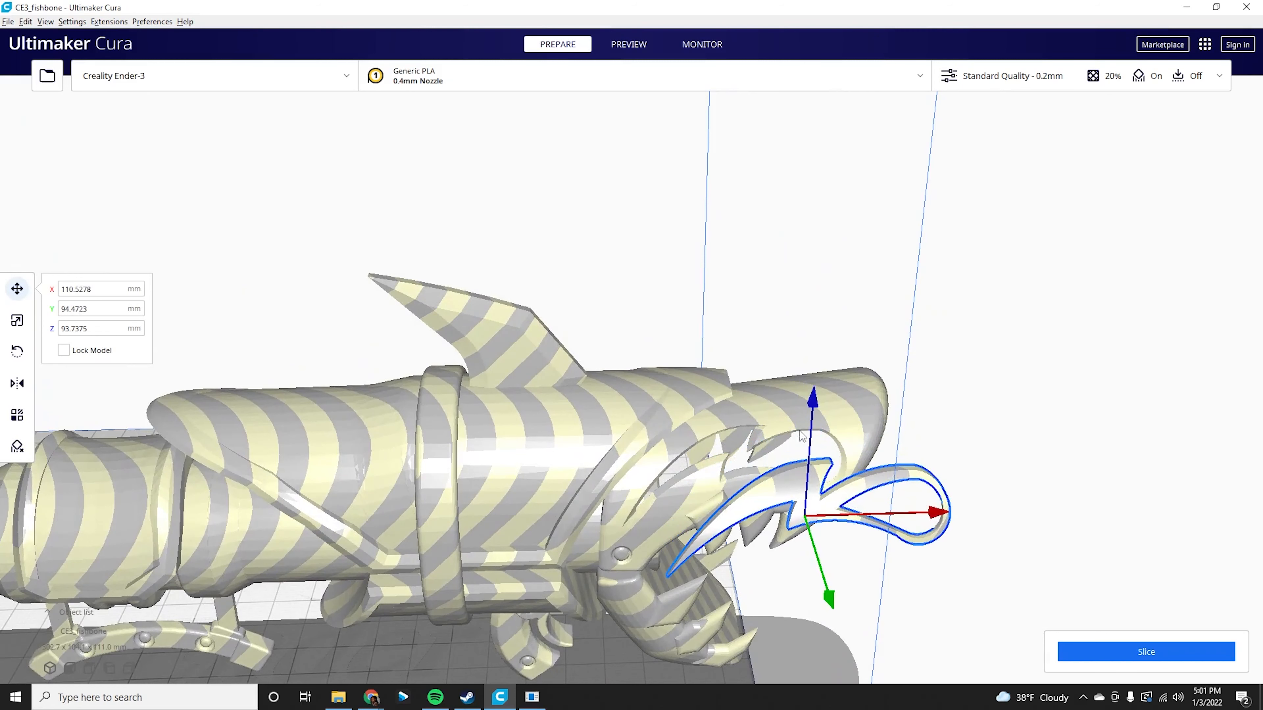
{"action": "left_click_drag", "start_coordinate": [812, 400], "coordinate": [812, 424]}
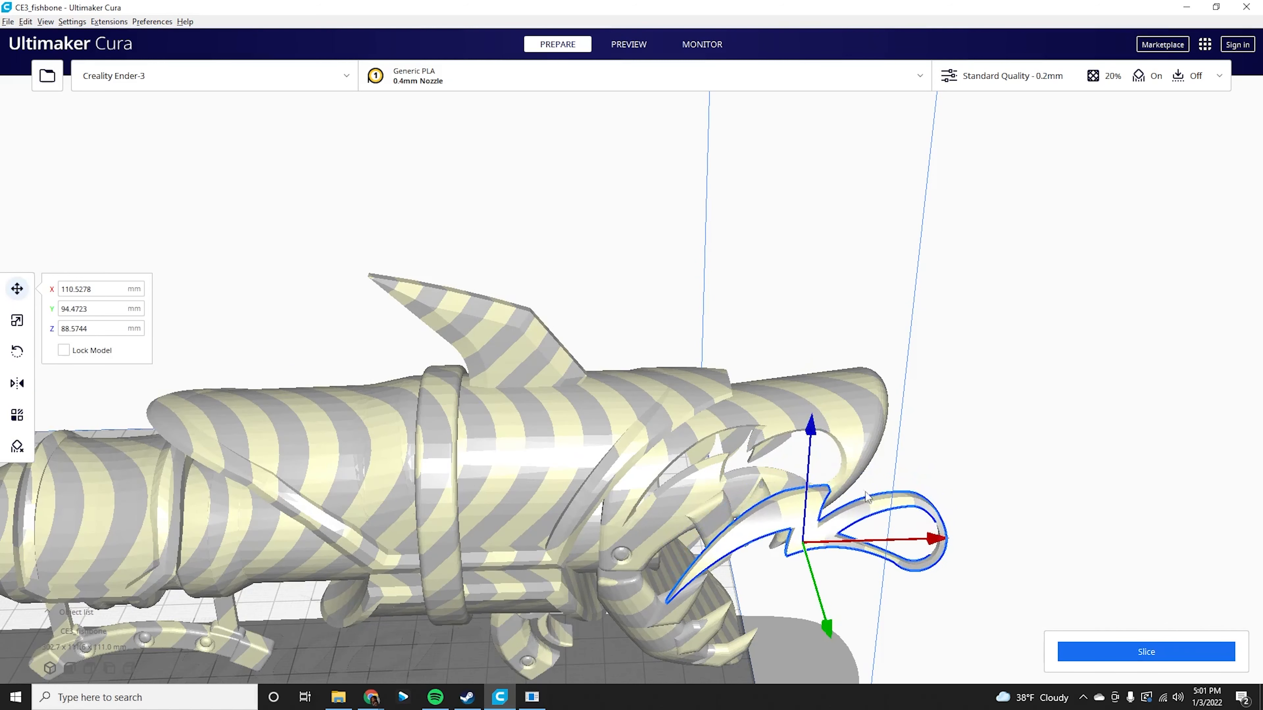
{"action": "left_click_drag", "start_coordinate": [833, 632], "coordinate": [788, 498]}
{"action": "right_click_drag", "start_coordinate": [868, 564], "coordinate": [973, 445]}
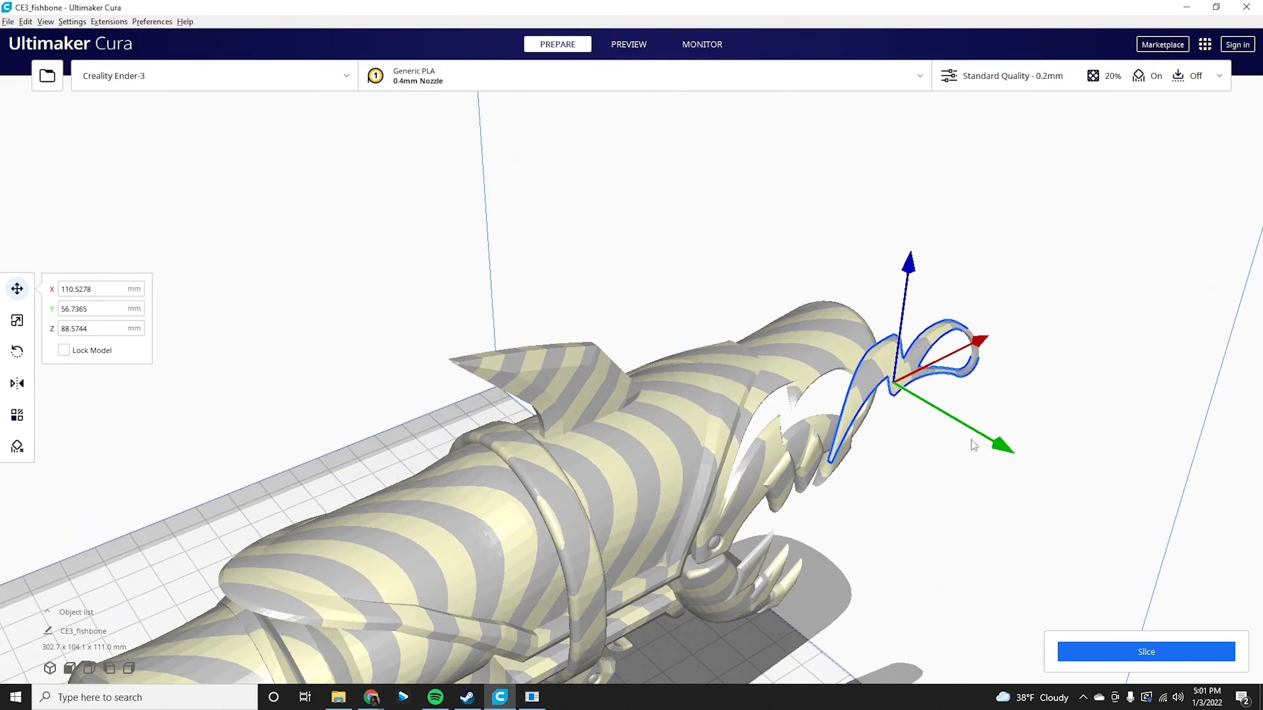
{"action": "left_click_drag", "start_coordinate": [1000, 446], "coordinate": [910, 414]}
{"action": "left_click", "coordinate": [823, 212]}
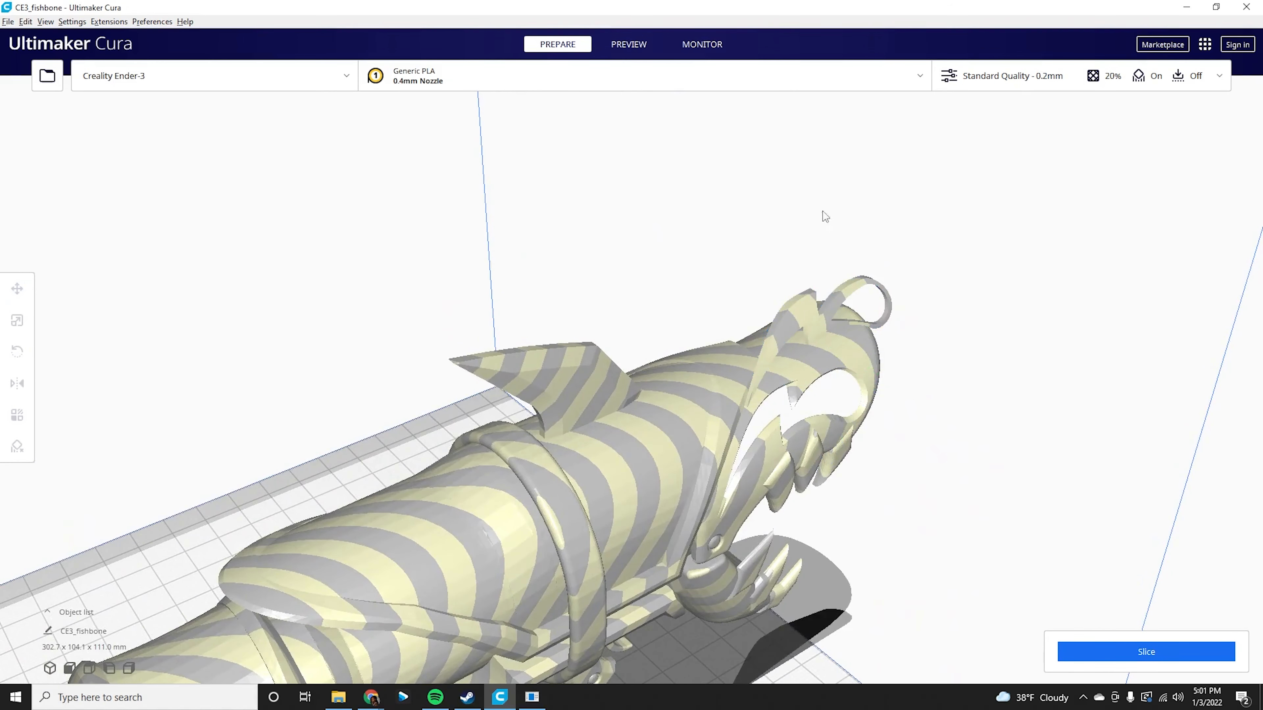
{"action": "left_click", "coordinate": [837, 284]}
{"action": "left_click_drag", "start_coordinate": [819, 226], "coordinate": [791, 324]}
{"action": "right_click_drag", "start_coordinate": [1057, 416], "coordinate": [928, 428]}
{"action": "scroll", "coordinate": [925, 422], "scroll_direction": "down", "scroll_amount": 6}
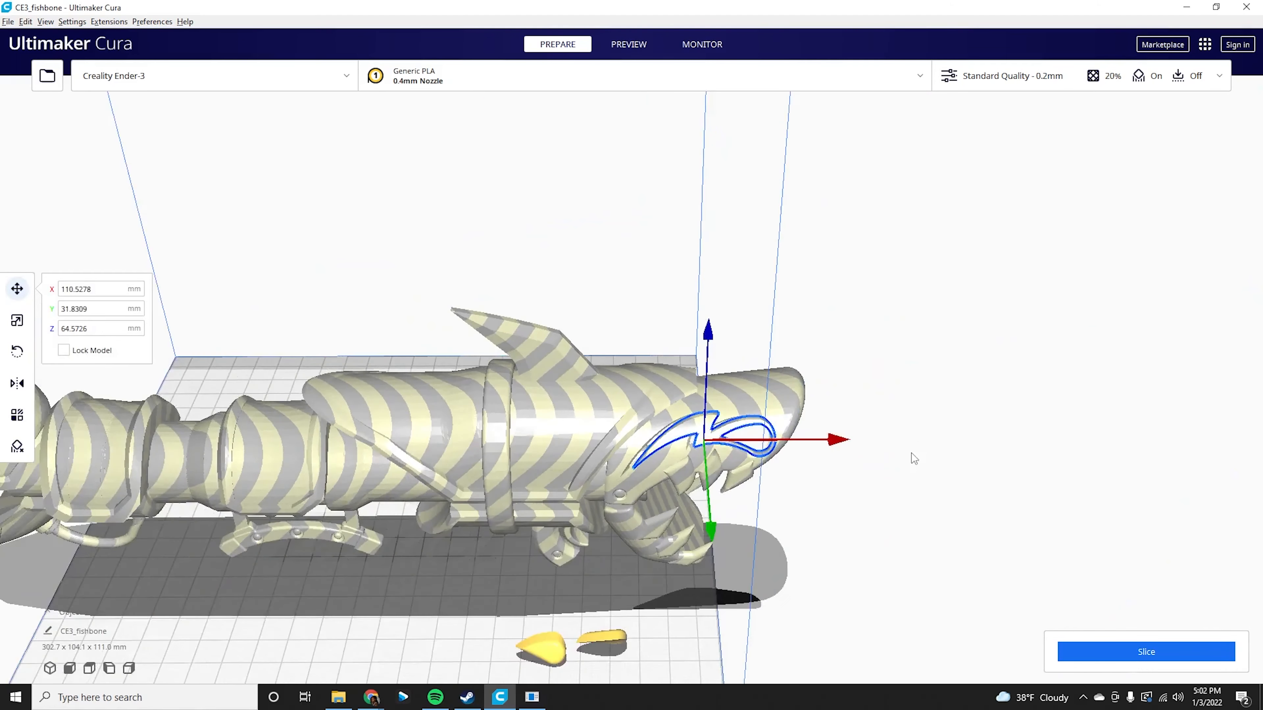
{"action": "left_click_drag", "start_coordinate": [689, 308], "coordinate": [690, 256]}
{"action": "left_click_drag", "start_coordinate": [691, 457], "coordinate": [700, 567]}
{"action": "left_click_drag", "start_coordinate": [699, 364], "coordinate": [698, 327]}
{"action": "left_click_drag", "start_coordinate": [831, 436], "coordinate": [922, 437]}
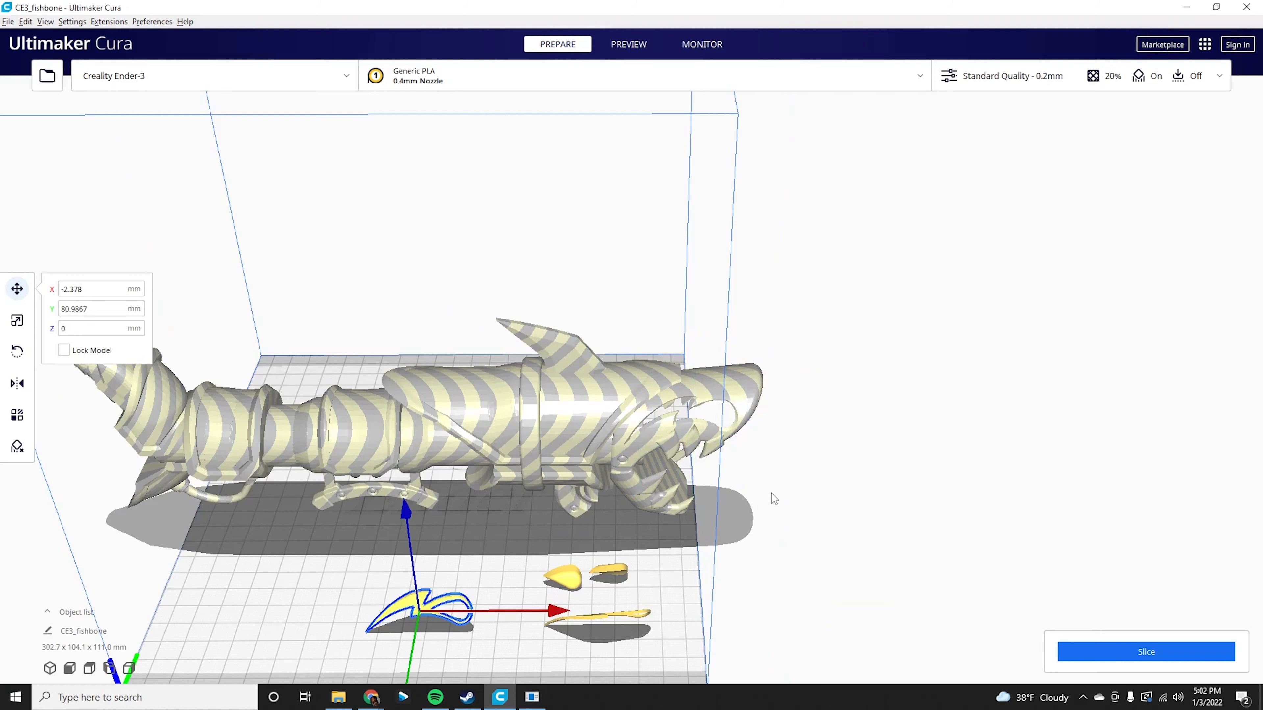
Select the shark body together with all four loose parts and merge them into one model.
{"action": "right_click_drag", "start_coordinate": [847, 514], "coordinate": [584, 413]}
{"action": "left_click", "coordinate": [584, 414]}
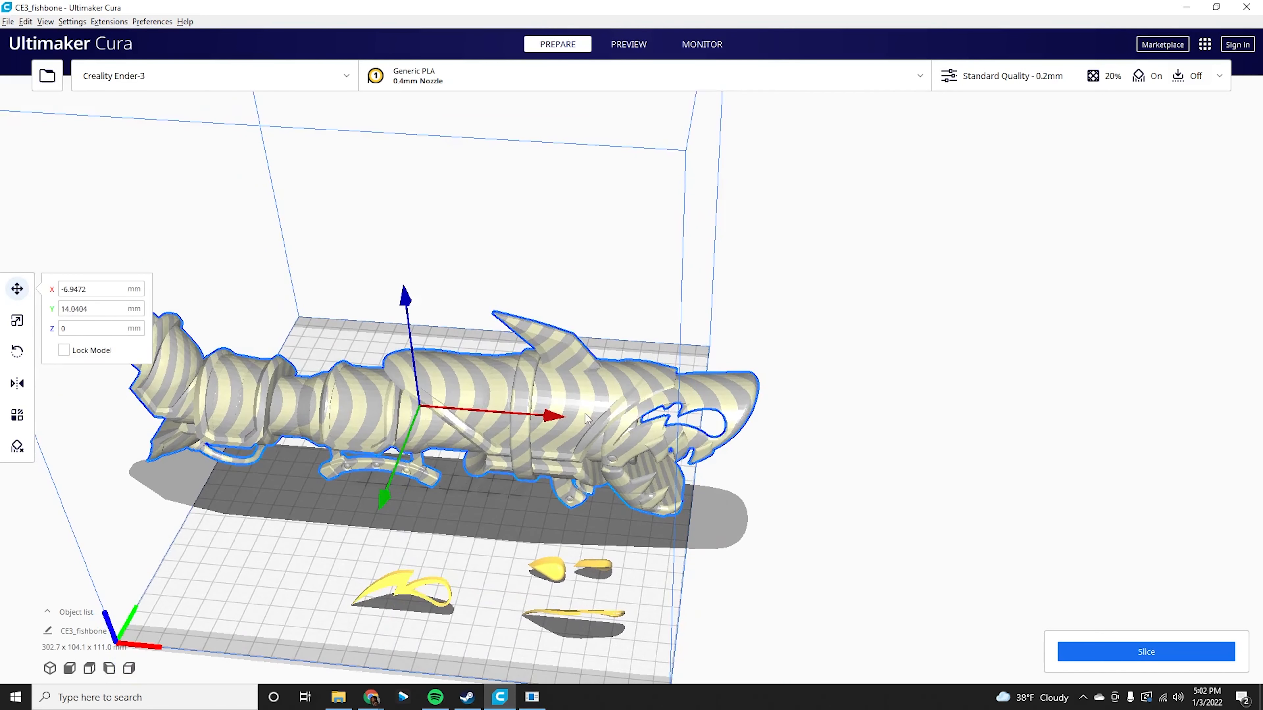
{"action": "left_click", "coordinate": [557, 572], "text": "ctrl"}
{"action": "left_click", "coordinate": [589, 568], "text": "ctrl"}
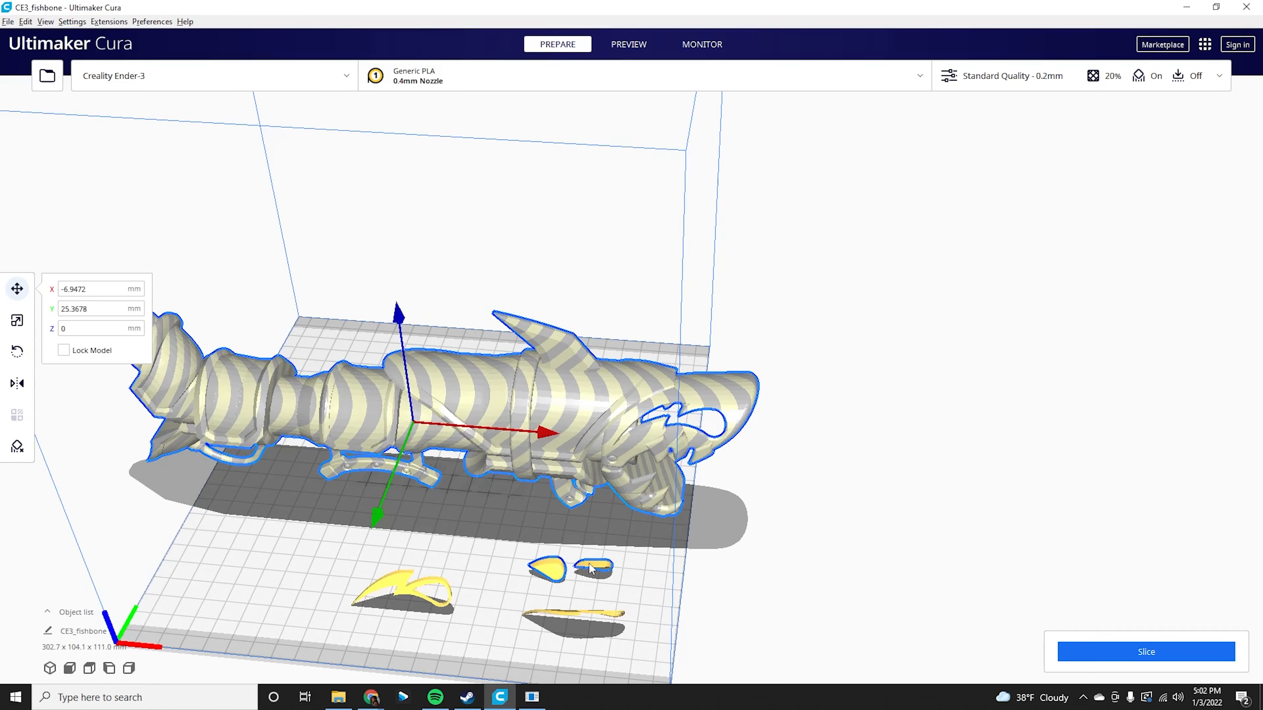
{"action": "left_click", "coordinate": [605, 617], "text": "ctrl"}
{"action": "left_click", "coordinate": [409, 593], "text": "ctrl"}
{"action": "right_click_drag", "start_coordinate": [499, 543], "coordinate": [467, 540]}
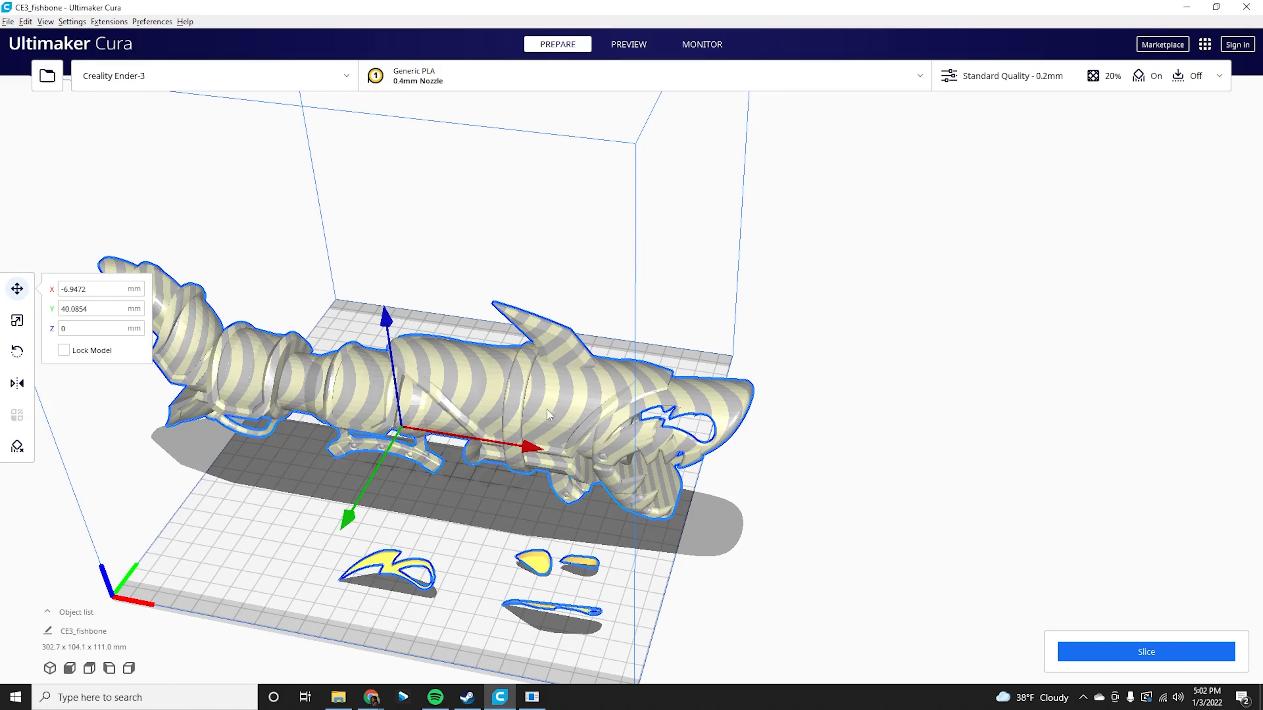
{"action": "right_click", "coordinate": [558, 415]}
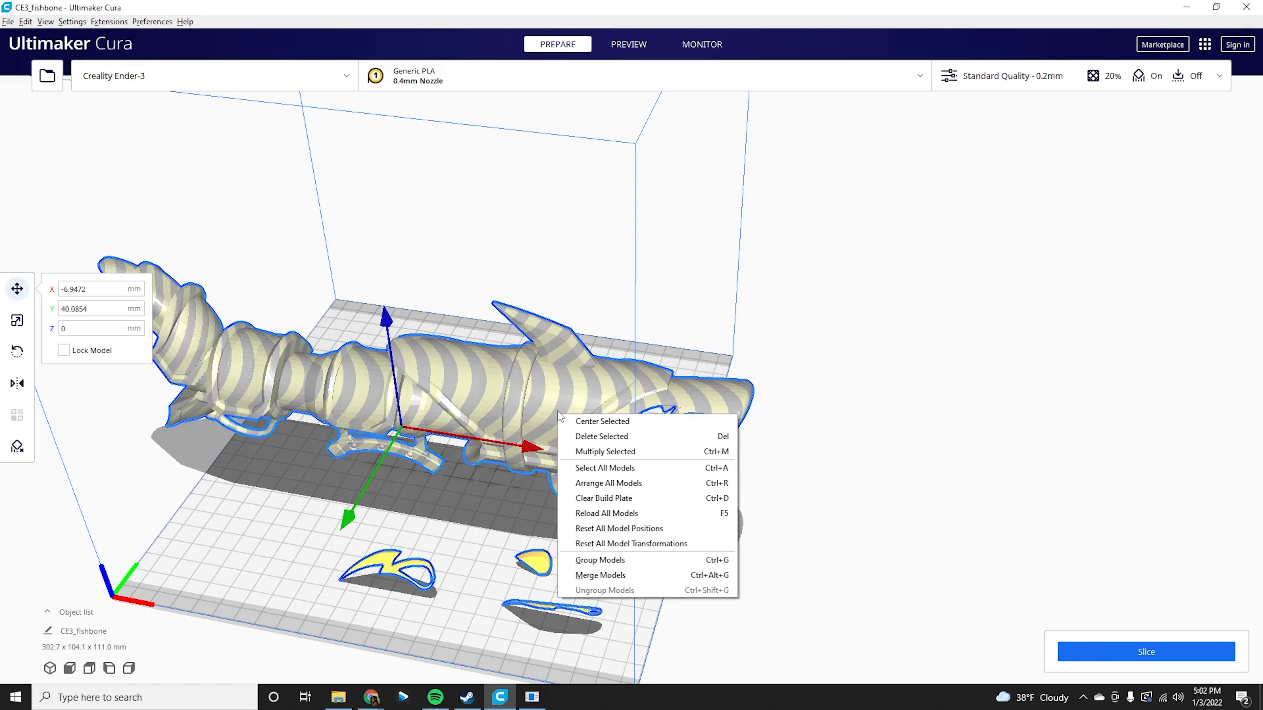
{"action": "left_click", "coordinate": [612, 581]}
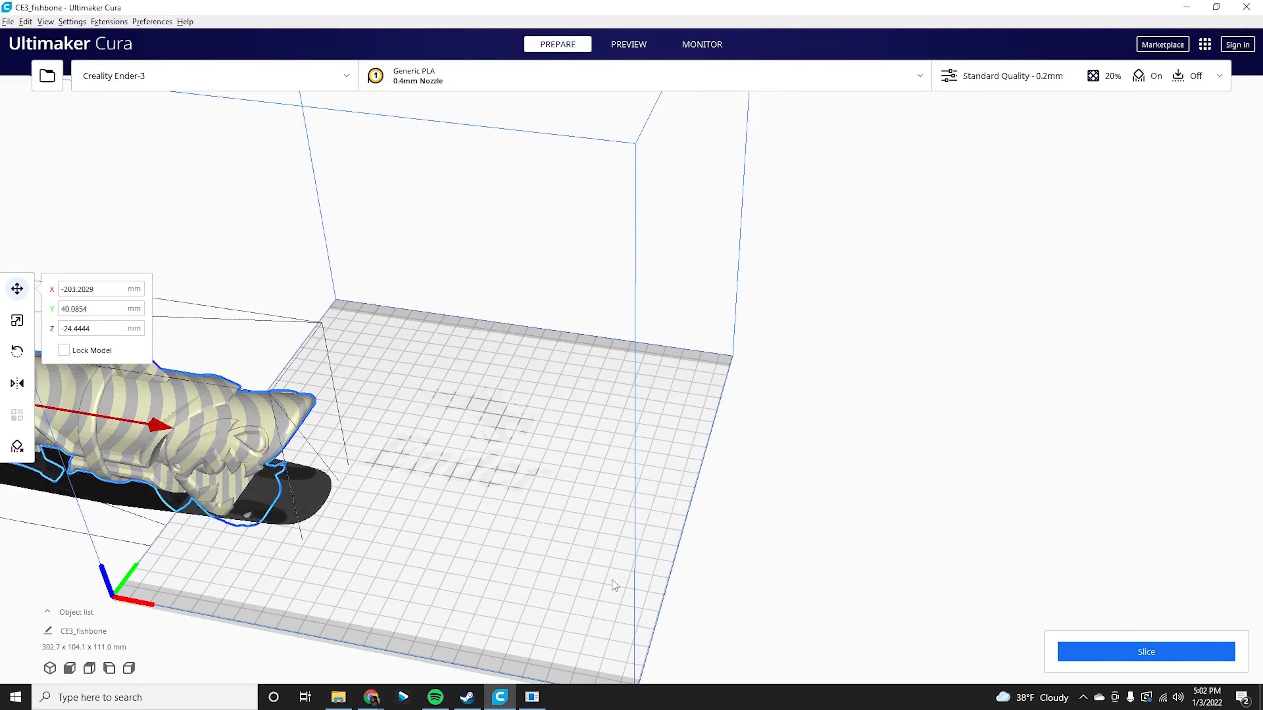
Undo the merge of the shark body and its parts.
{"action": "right_click_drag", "start_coordinate": [542, 549], "coordinate": [124, 498]}
{"action": "left_click_drag", "start_coordinate": [126, 543], "coordinate": [517, 510]}
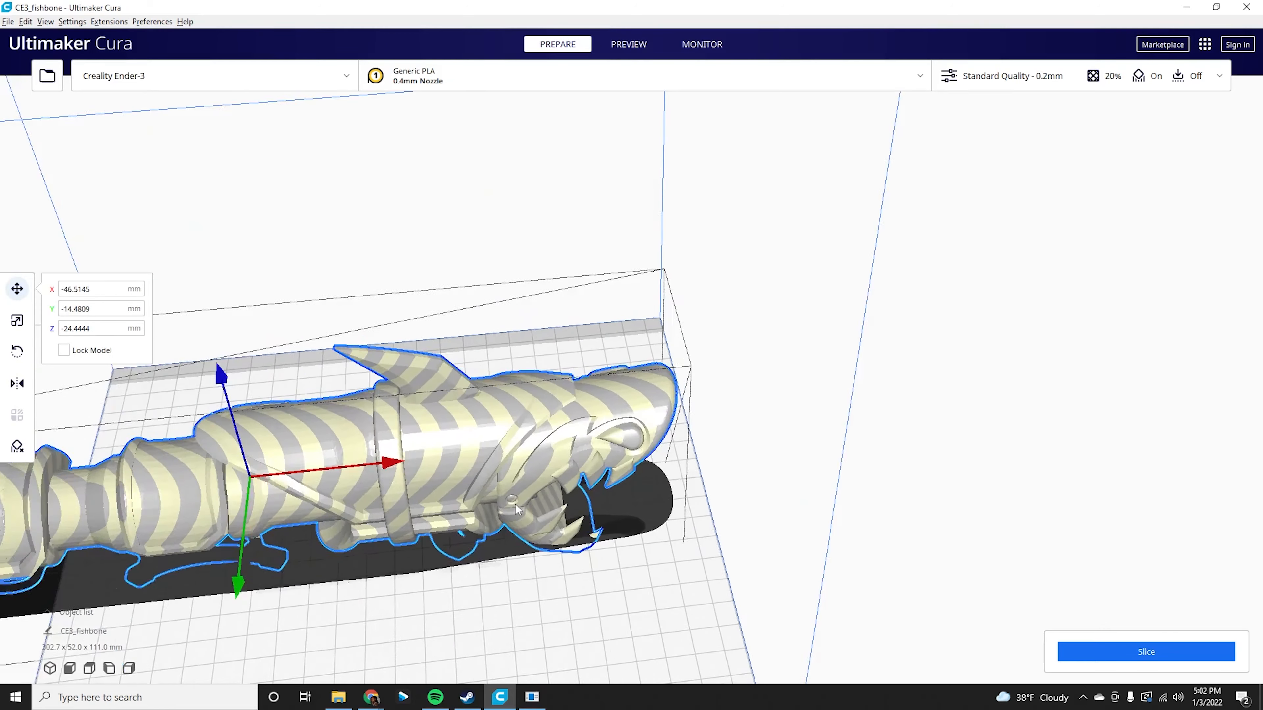
{"action": "scroll", "coordinate": [517, 510], "scroll_direction": "up", "scroll_amount": 3}
{"action": "right_click_drag", "start_coordinate": [689, 579], "coordinate": [607, 410]}
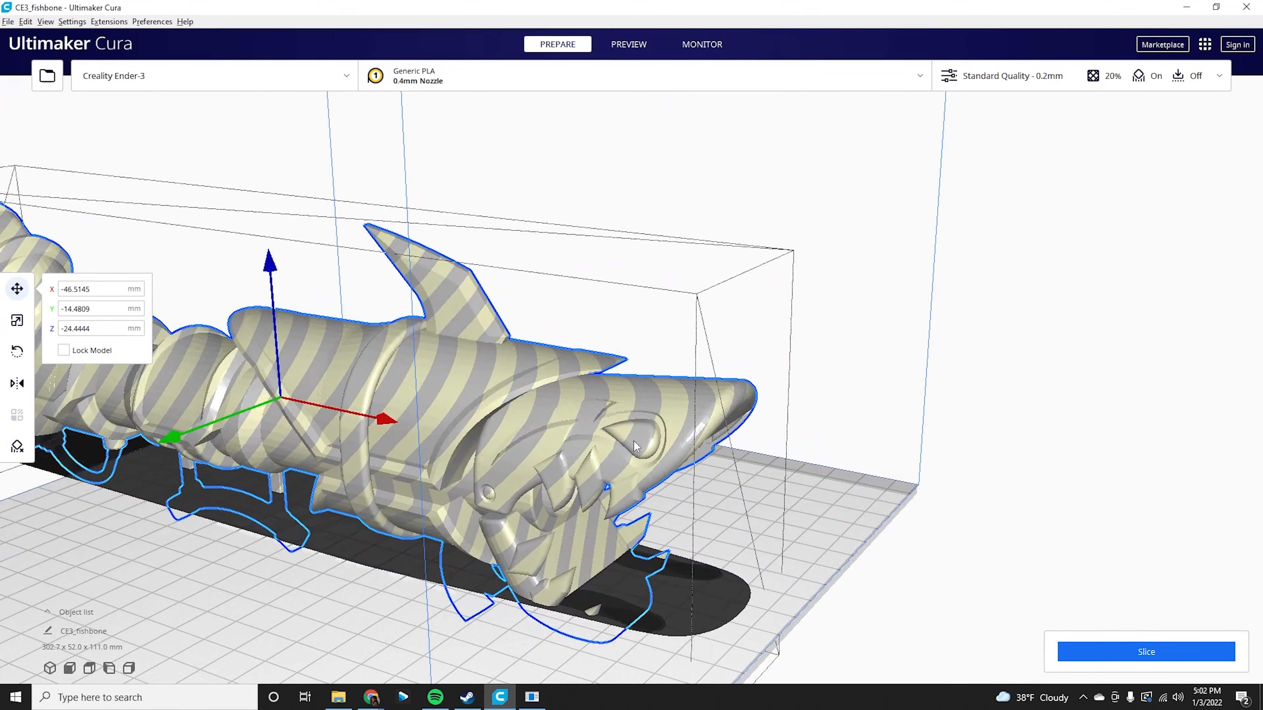
{"action": "right_click_drag", "start_coordinate": [675, 509], "coordinate": [753, 523]}
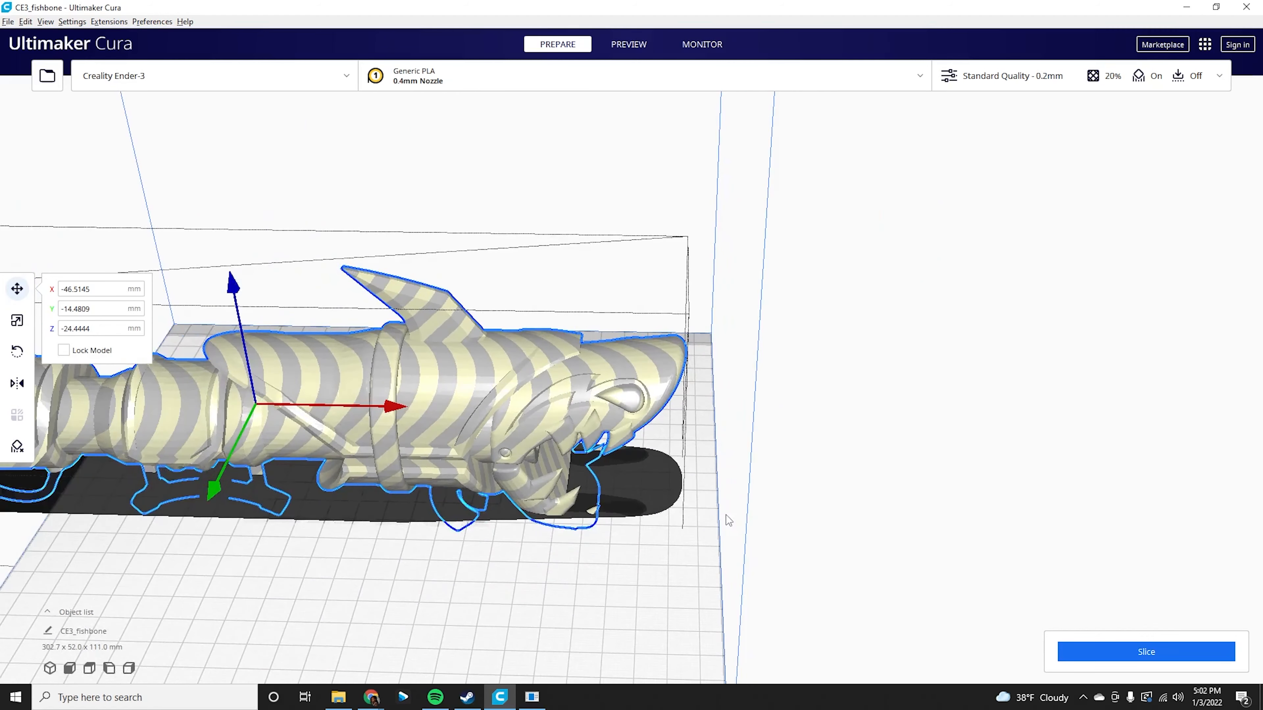
{"action": "key", "text": "ctrl+z"}
{"action": "key", "text": "ctrl+z"}
{"action": "scroll", "coordinate": [592, 498], "scroll_direction": "down", "scroll_amount": 3}
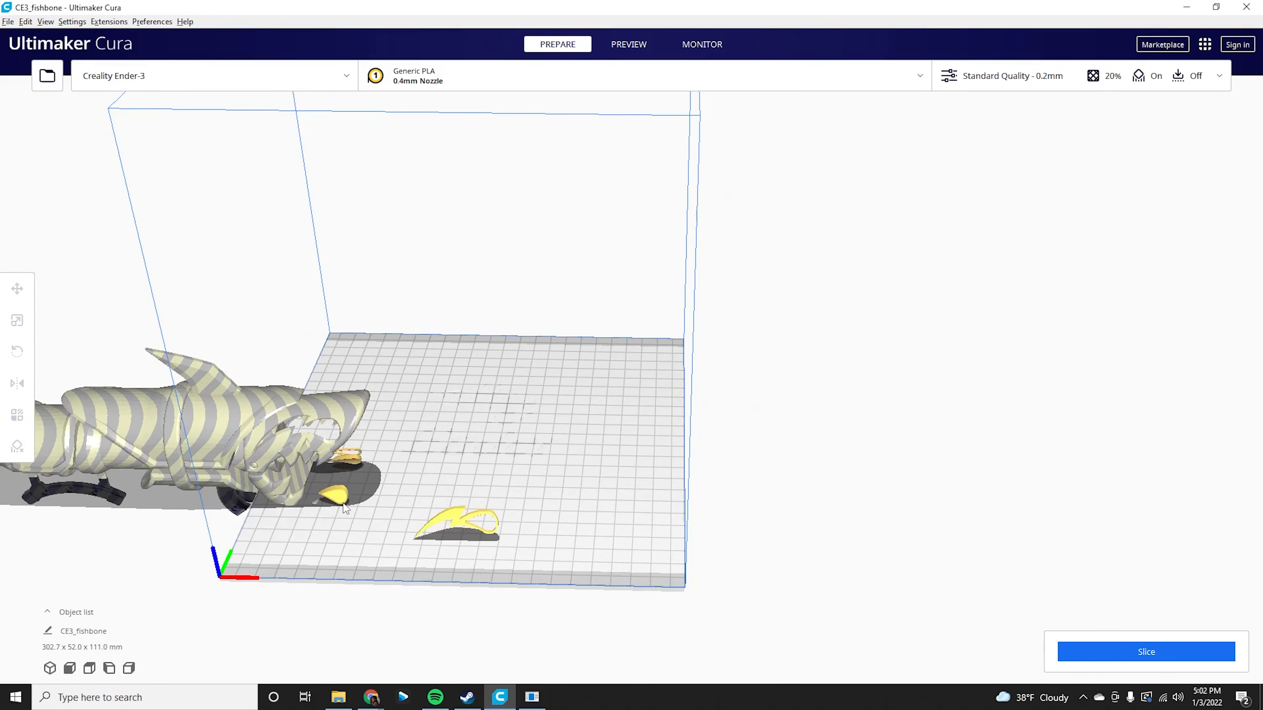
Move the shark body back over the build plate.
{"action": "middle_click_drag", "start_coordinate": [319, 423], "coordinate": [417, 441]}
{"action": "left_click", "coordinate": [364, 422]}
{"action": "left_click_drag", "start_coordinate": [364, 422], "coordinate": [697, 420]}
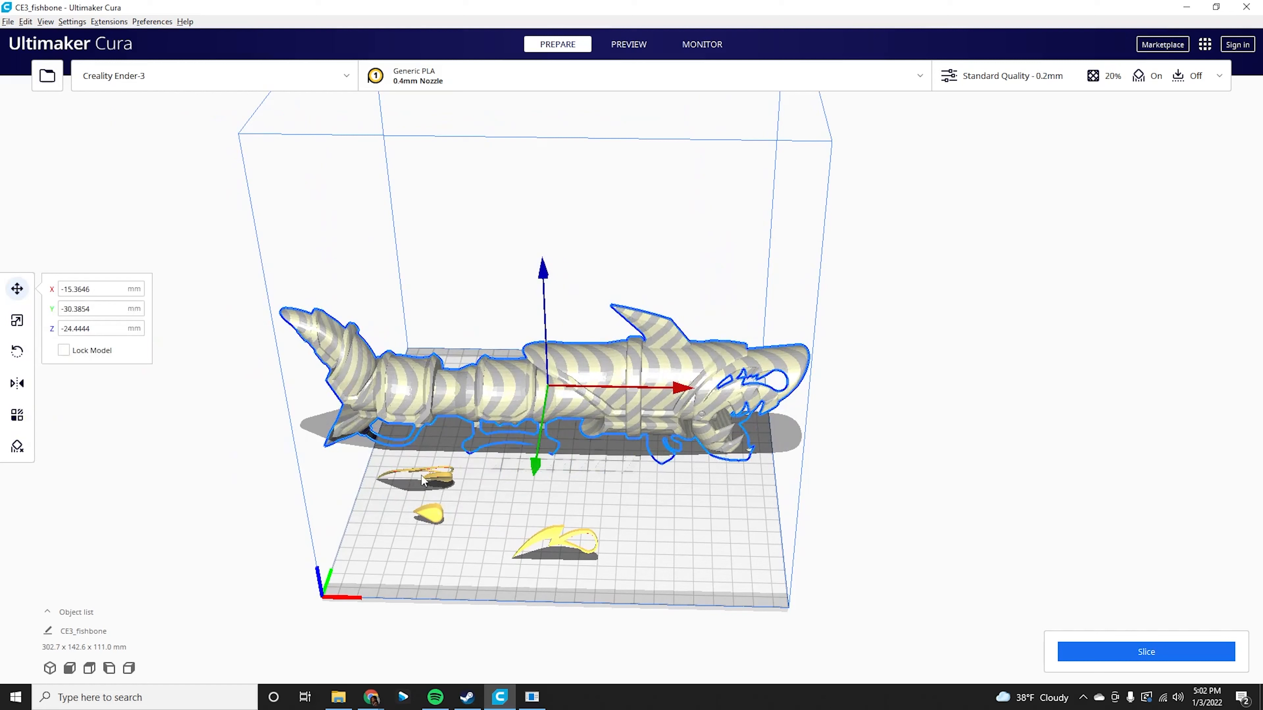
Select the shark body and the loose parts together and merge them into one model.
{"action": "left_click", "coordinate": [441, 481], "text": "ctrl"}
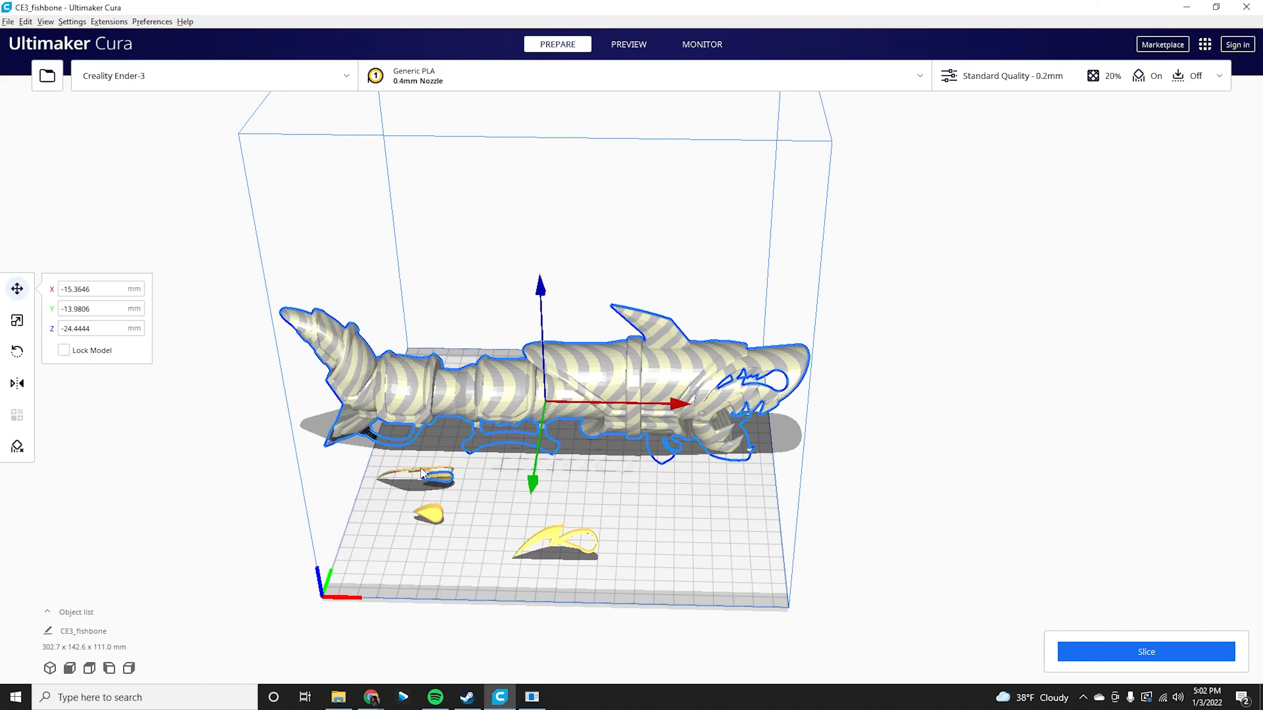
{"action": "left_click", "coordinate": [435, 517], "text": "ctrl"}
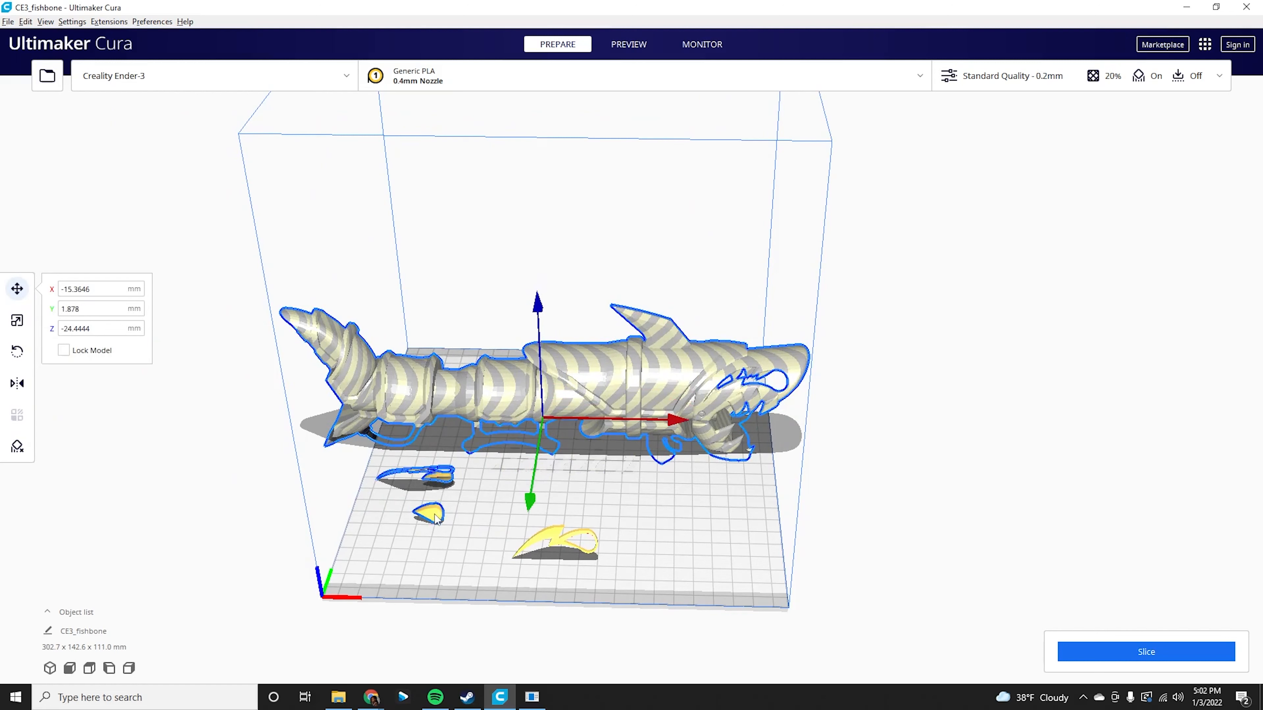
{"action": "left_click", "coordinate": [556, 548], "text": "ctrl"}
{"action": "right_click", "coordinate": [557, 529]}
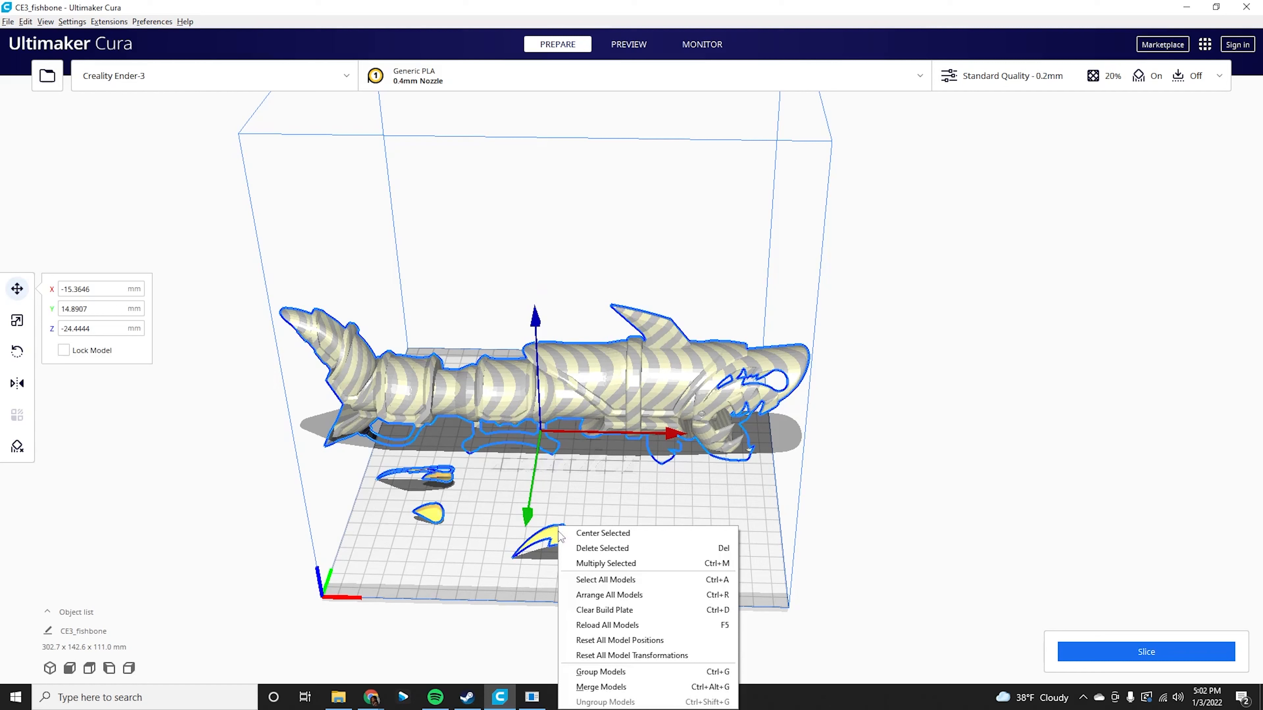
{"action": "left_click", "coordinate": [649, 693]}
{"action": "left_click", "coordinate": [351, 377]}
{"action": "left_click", "coordinate": [364, 450]}
{"action": "left_click_drag", "start_coordinate": [448, 426], "coordinate": [690, 443]}
{"action": "left_click_drag", "start_coordinate": [558, 305], "coordinate": [547, 230]}
{"action": "right_click_drag", "start_coordinate": [790, 387], "coordinate": [761, 479]}
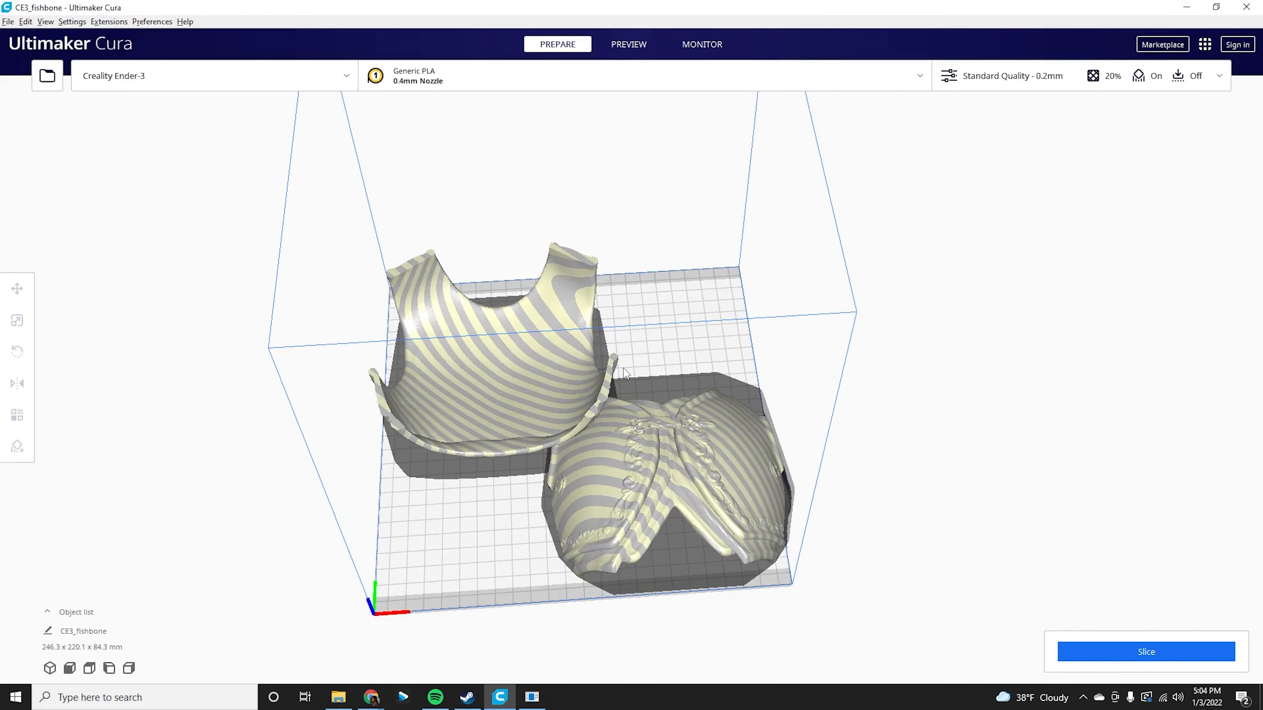
Scale the back armor piece uniformly to 1000%.
{"action": "right_click_drag", "start_coordinate": [684, 354], "coordinate": [503, 373]}
{"action": "left_click", "coordinate": [559, 284]}
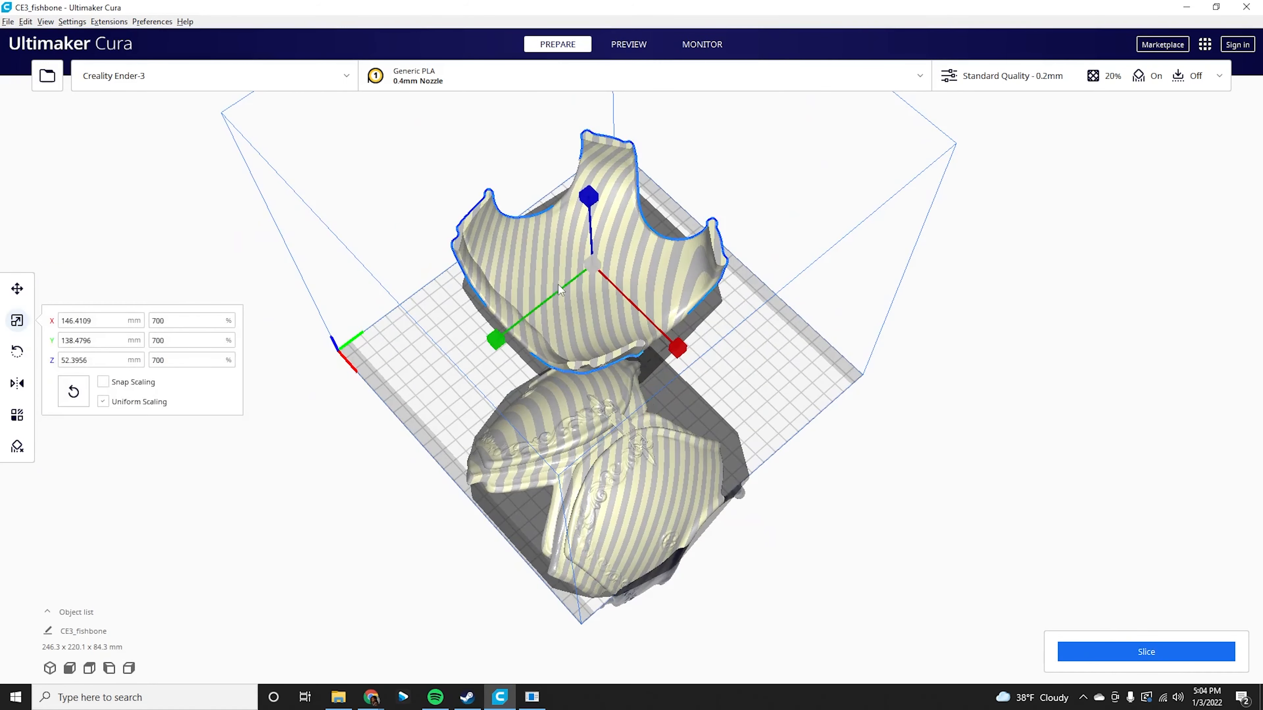
{"action": "left_click", "coordinate": [587, 468]}
{"action": "right_click_drag", "start_coordinate": [554, 463], "coordinate": [599, 398]}
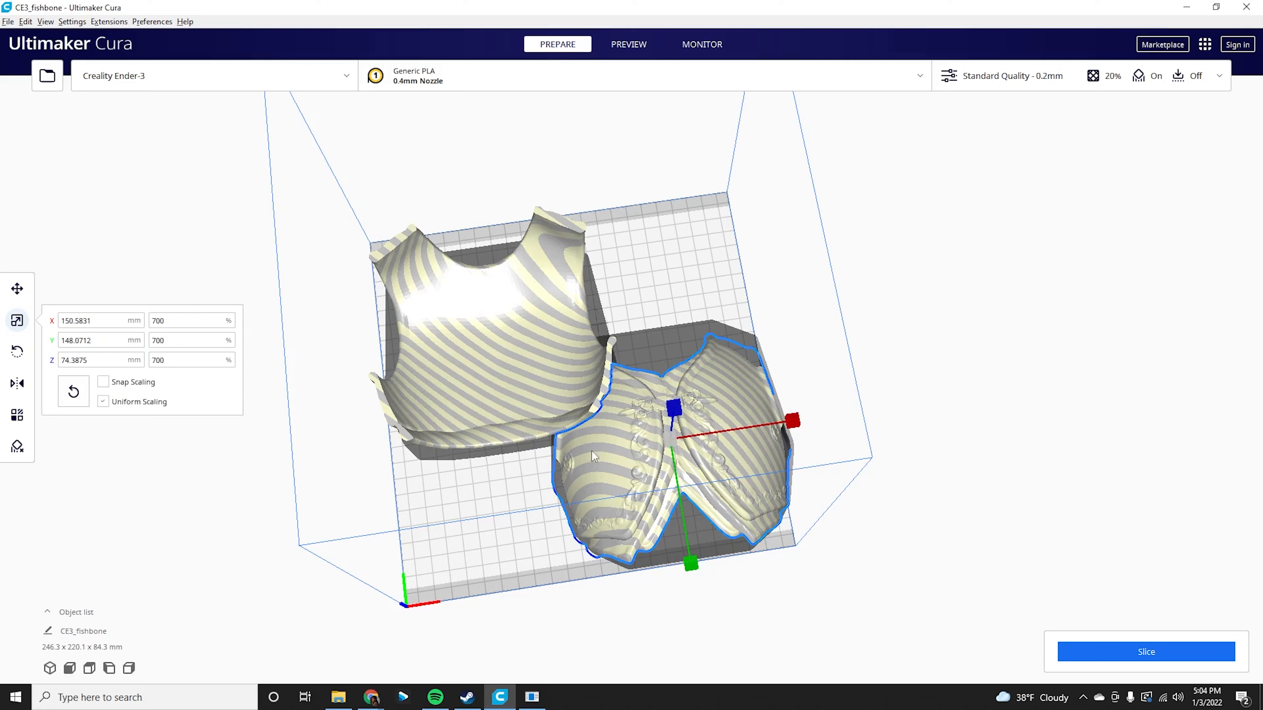
{"action": "left_click_drag", "start_coordinate": [182, 320], "coordinate": [119, 329]}
{"action": "type", "text": "1000"}
{"action": "key", "text": "Return"}
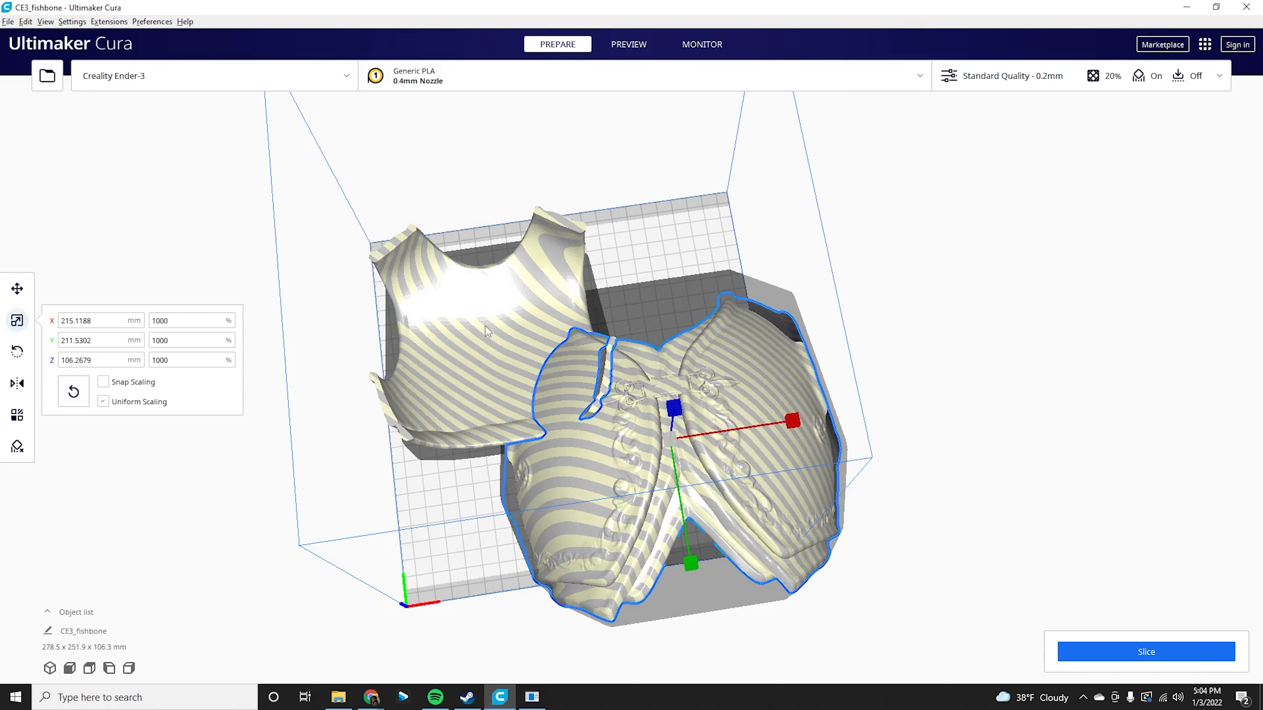
Select the front armor piece and scale it uniformly to 1000%.
{"action": "left_click", "coordinate": [538, 280]}
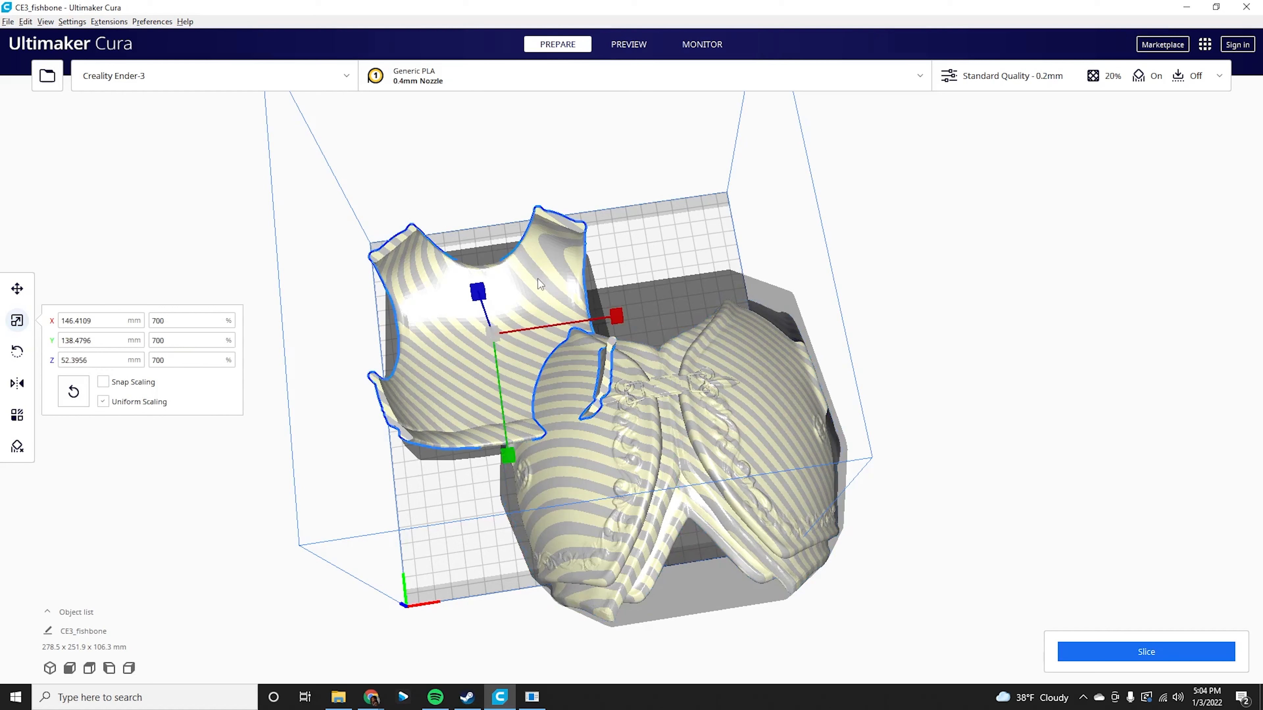
{"action": "left_click_drag", "start_coordinate": [164, 322], "coordinate": [127, 320]}
{"action": "type", "text": "1000"}
{"action": "key", "text": "Return"}
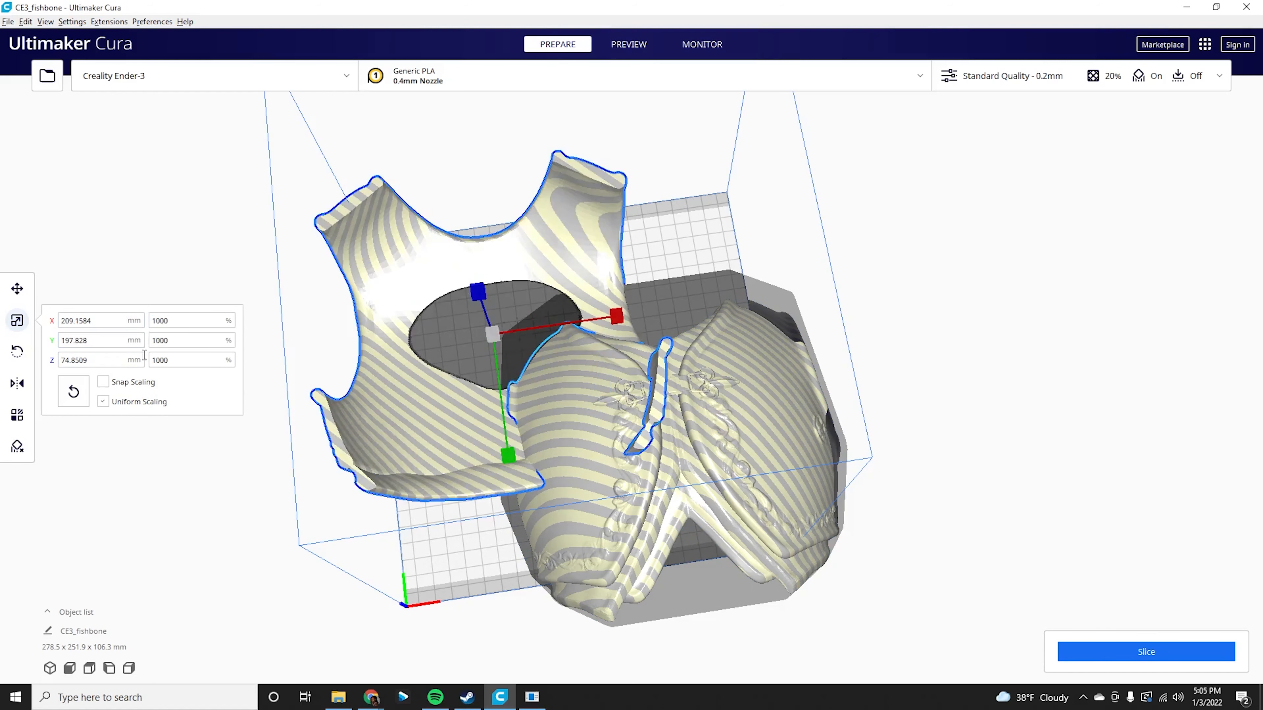
Try to drag the shark body to a new spot on the plate, then undo the move.
{"action": "right_click_drag", "start_coordinate": [298, 453], "coordinate": [592, 394]}
{"action": "left_click", "coordinate": [593, 394]}
{"action": "left_click", "coordinate": [754, 452]}
{"action": "left_click_drag", "start_coordinate": [812, 429], "coordinate": [534, 418]}
{"action": "key", "text": "ctrl+z"}
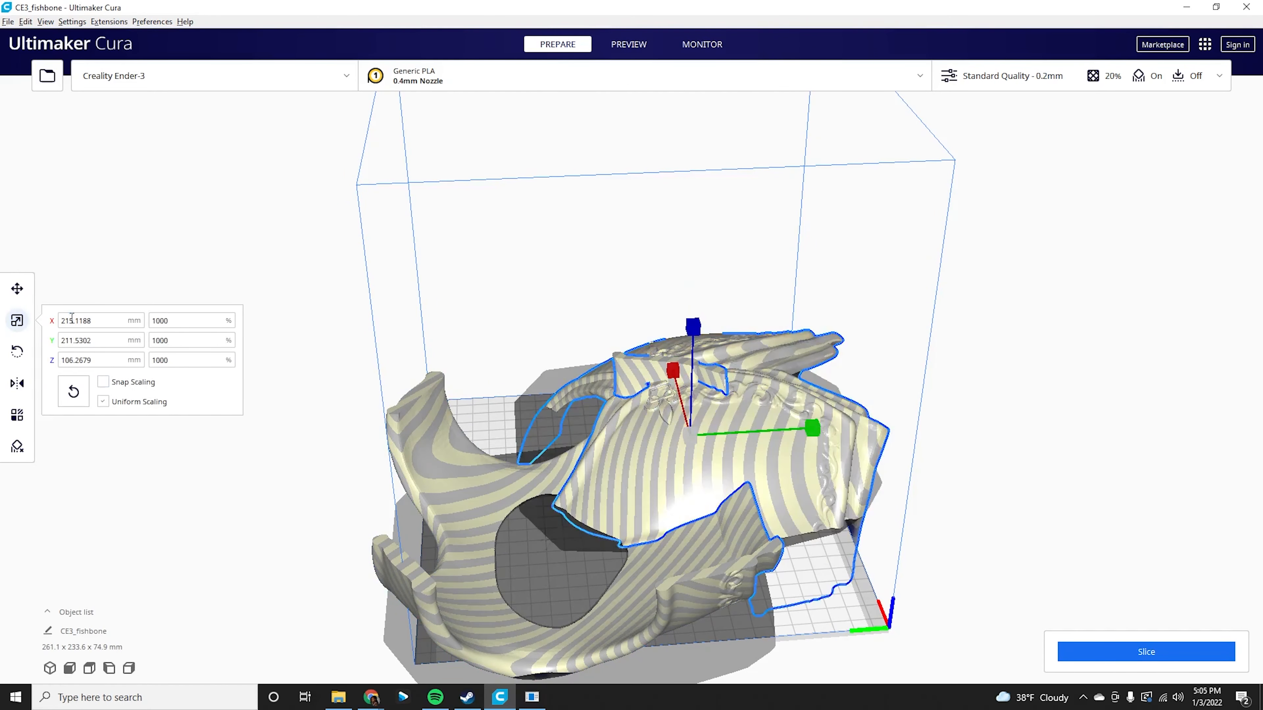
Move the shark body into the middle of the build plate with the Move tool.
{"action": "left_click", "coordinate": [17, 289]}
{"action": "left_click_drag", "start_coordinate": [786, 348], "coordinate": [725, 343]}
{"action": "right_click_drag", "start_coordinate": [723, 338], "coordinate": [505, 391]}
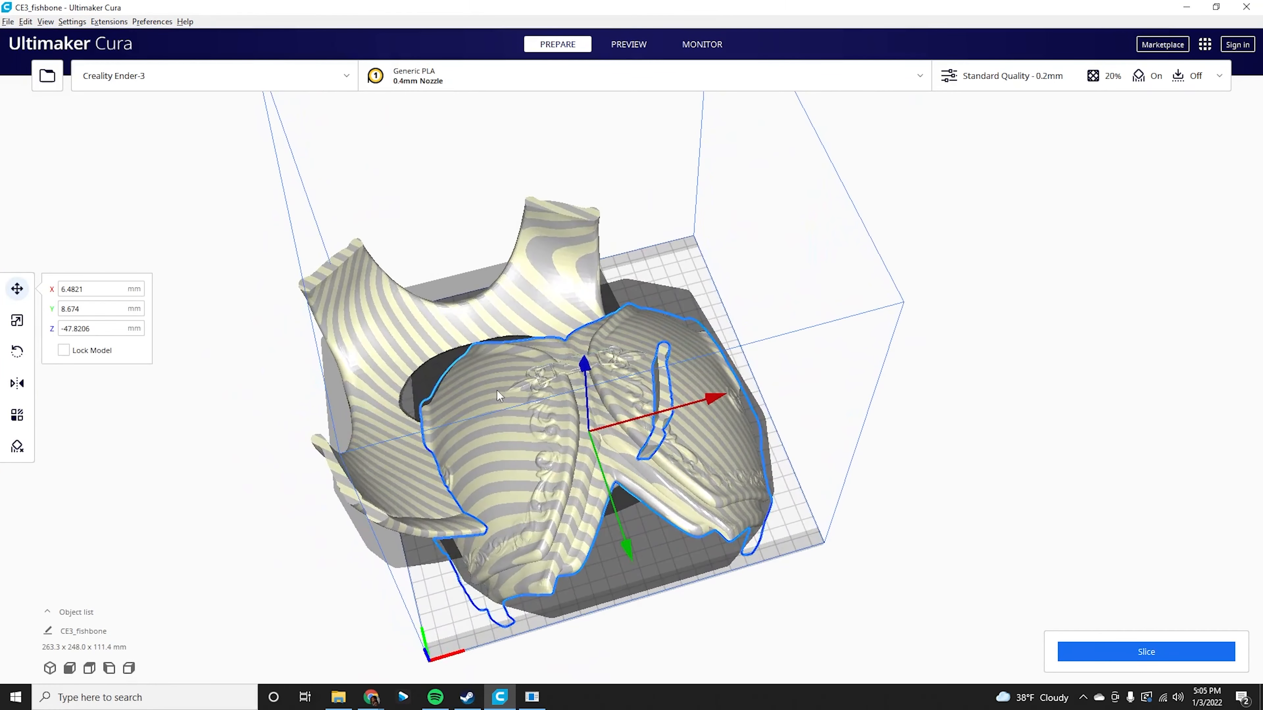
{"action": "right_click_drag", "start_coordinate": [373, 218], "coordinate": [192, 266]}
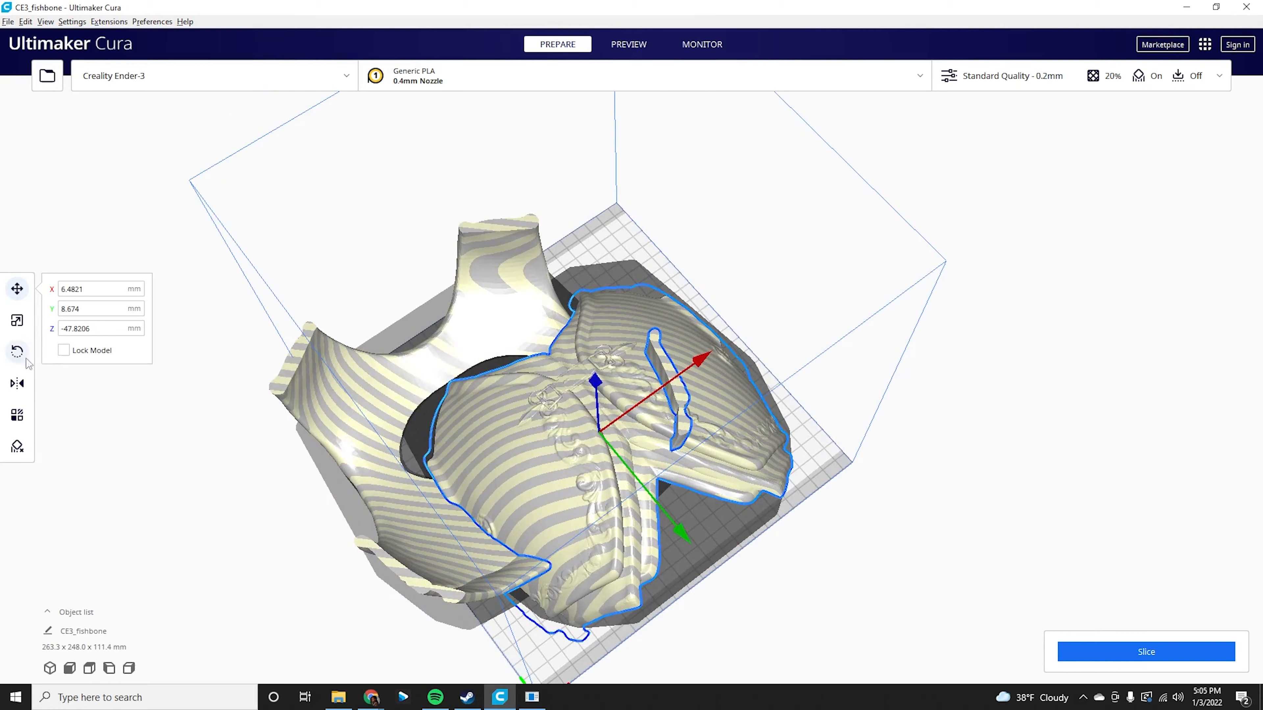
Set the front armor piece's size to 250 mm in X, 225 mm in Y and 100 mm in Z.
{"action": "left_click", "coordinate": [18, 320]}
{"action": "left_click", "coordinate": [488, 298]}
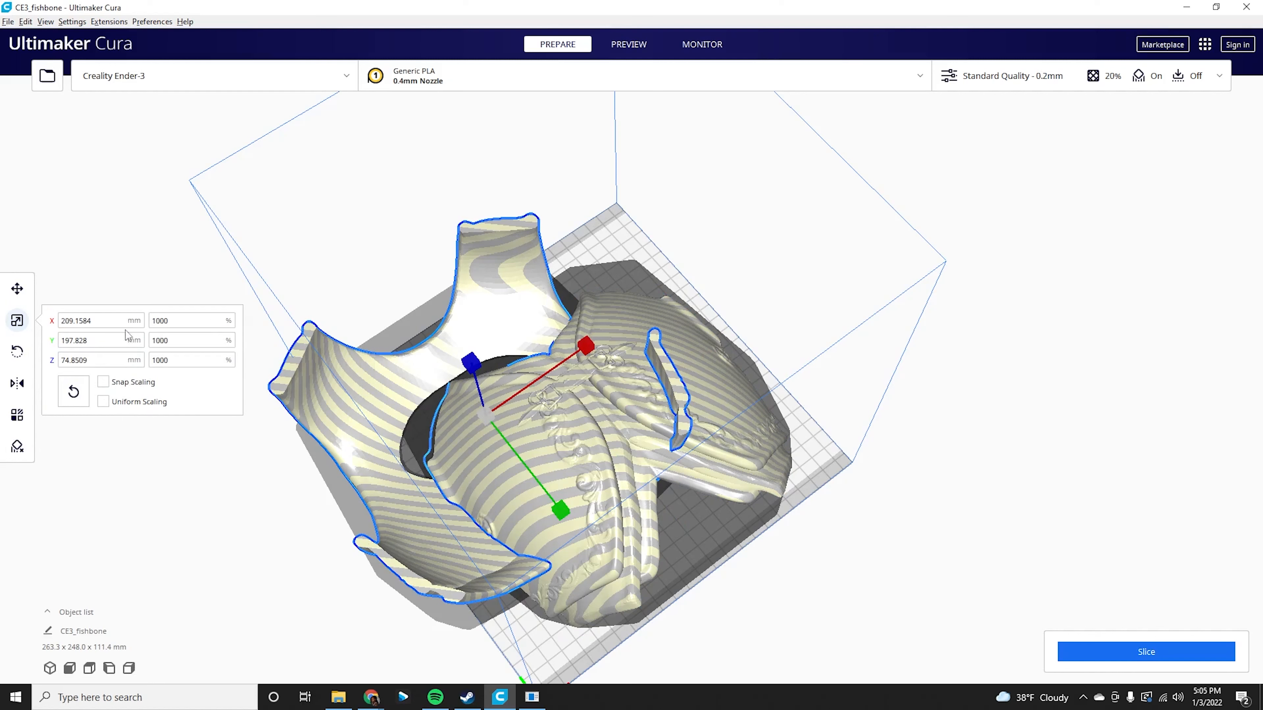
{"action": "left_click", "coordinate": [62, 321]}
{"action": "type", "text": "250"}
{"action": "key", "text": "Return"}
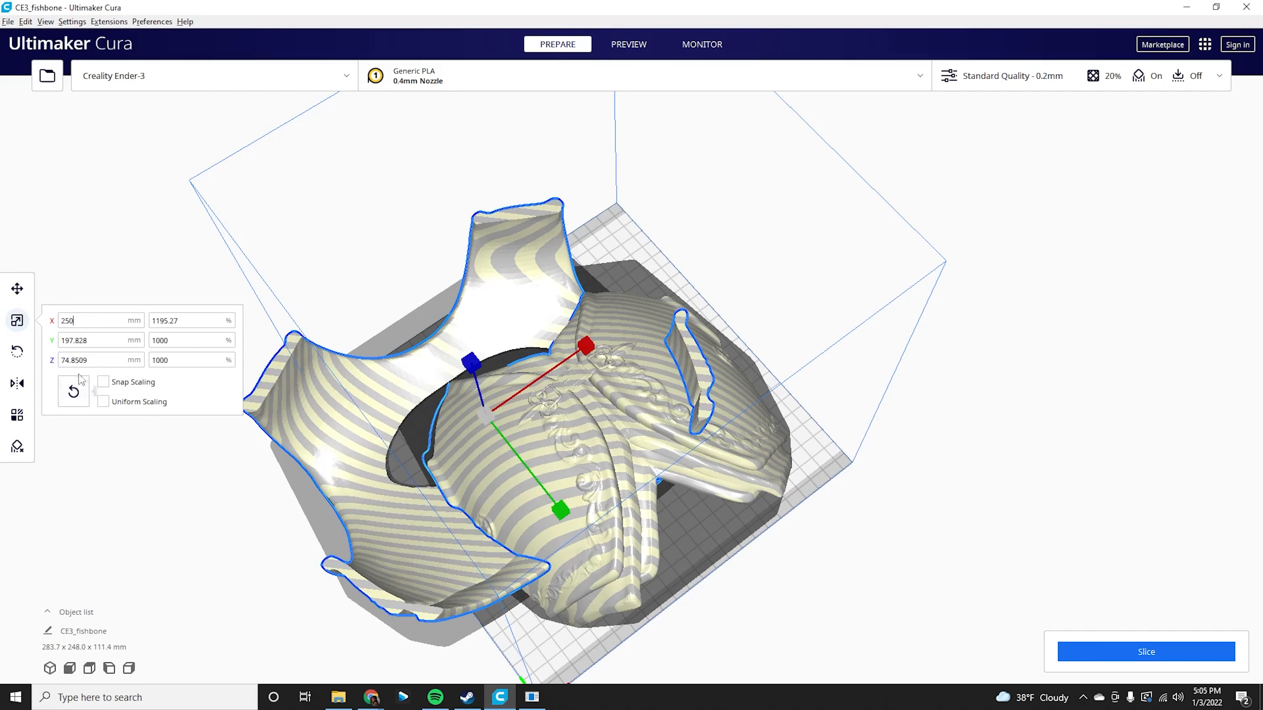
{"action": "key", "text": "Tab"}
{"action": "type", "text": "225"}
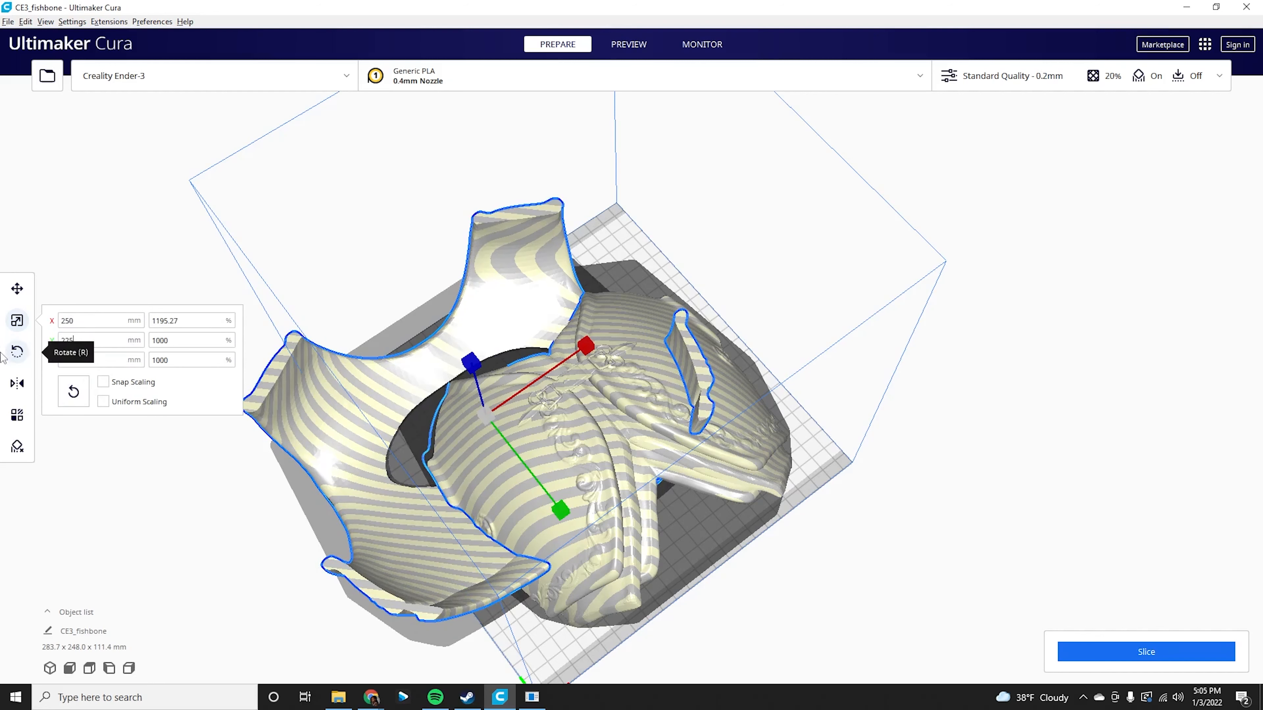
{"action": "key", "text": "Return"}
{"action": "left_click_drag", "start_coordinate": [72, 361], "coordinate": [49, 360]}
{"action": "left_click_drag", "start_coordinate": [120, 363], "coordinate": [4, 358]}
{"action": "type", "text": "100"}
{"action": "key", "text": "Return"}
Select the shark body and set its size to 250 mm in X, 225 mm in Y and 100 mm in Z.
{"action": "right_click_drag", "start_coordinate": [371, 314], "coordinate": [401, 275]}
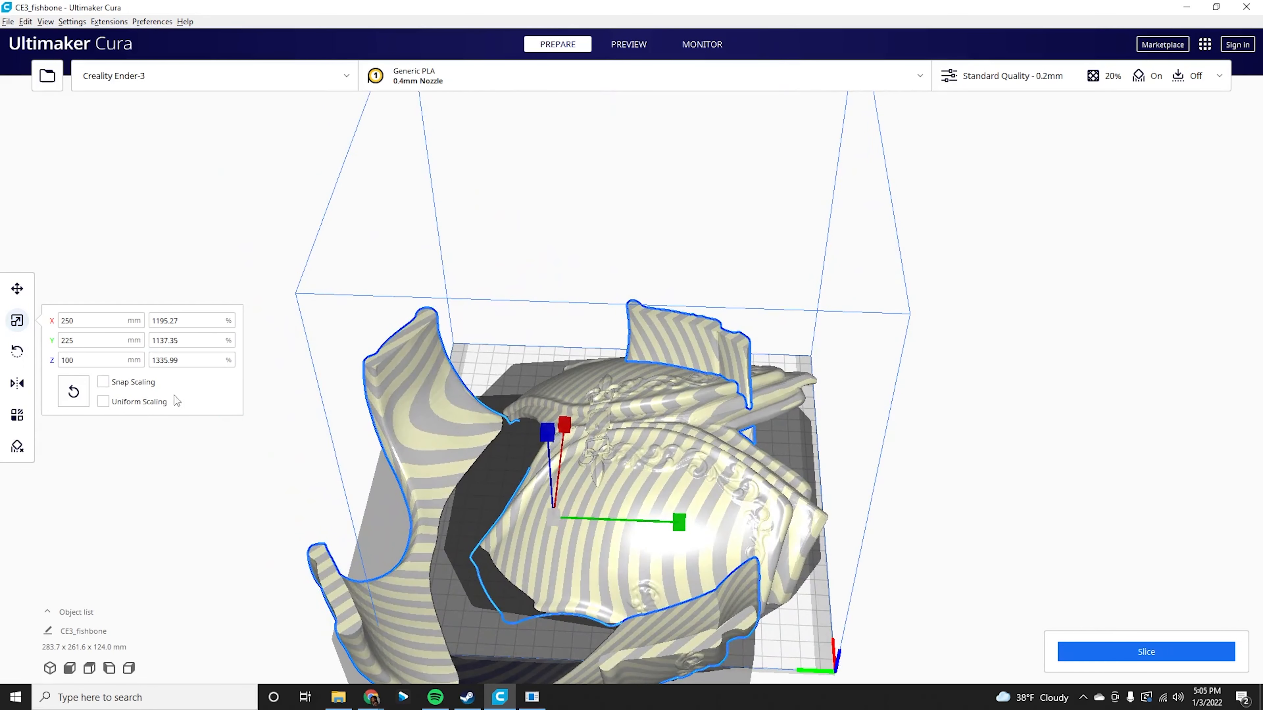
{"action": "left_click", "coordinate": [314, 433]}
{"action": "left_click", "coordinate": [412, 407]}
{"action": "left_click", "coordinate": [454, 297]}
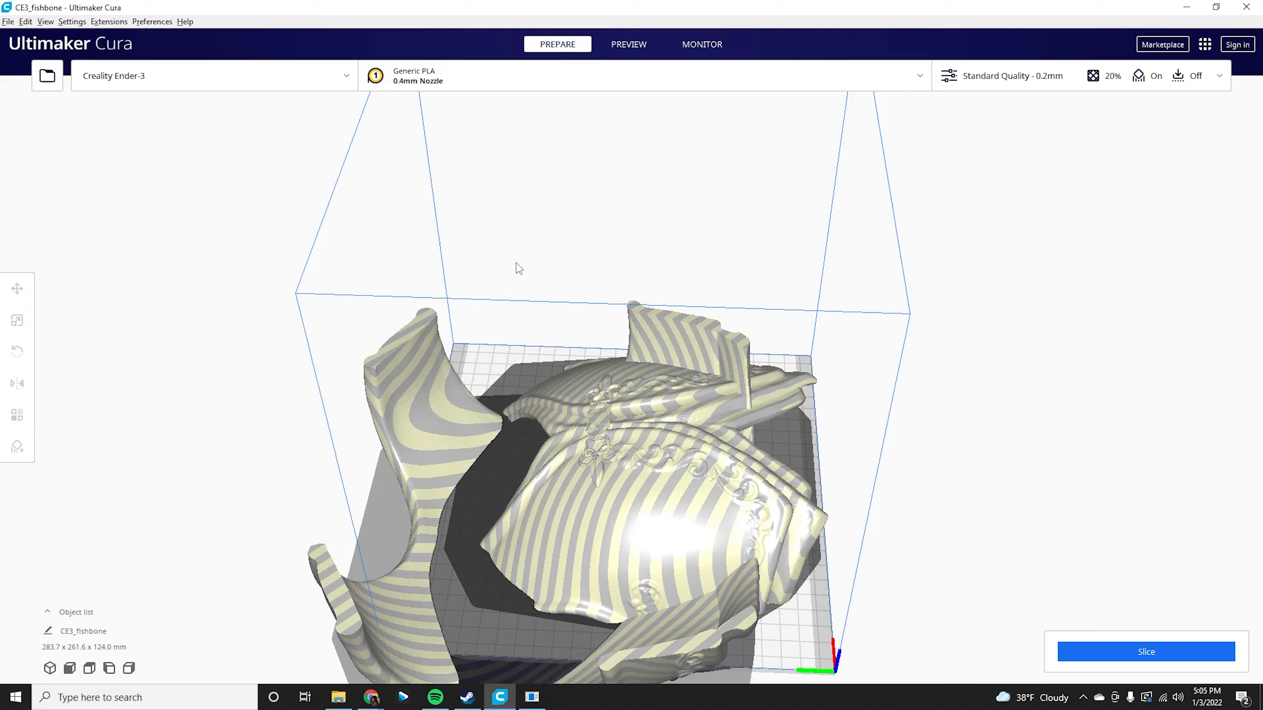
{"action": "right_click_drag", "start_coordinate": [525, 265], "coordinate": [431, 364]}
{"action": "left_click", "coordinate": [506, 420]}
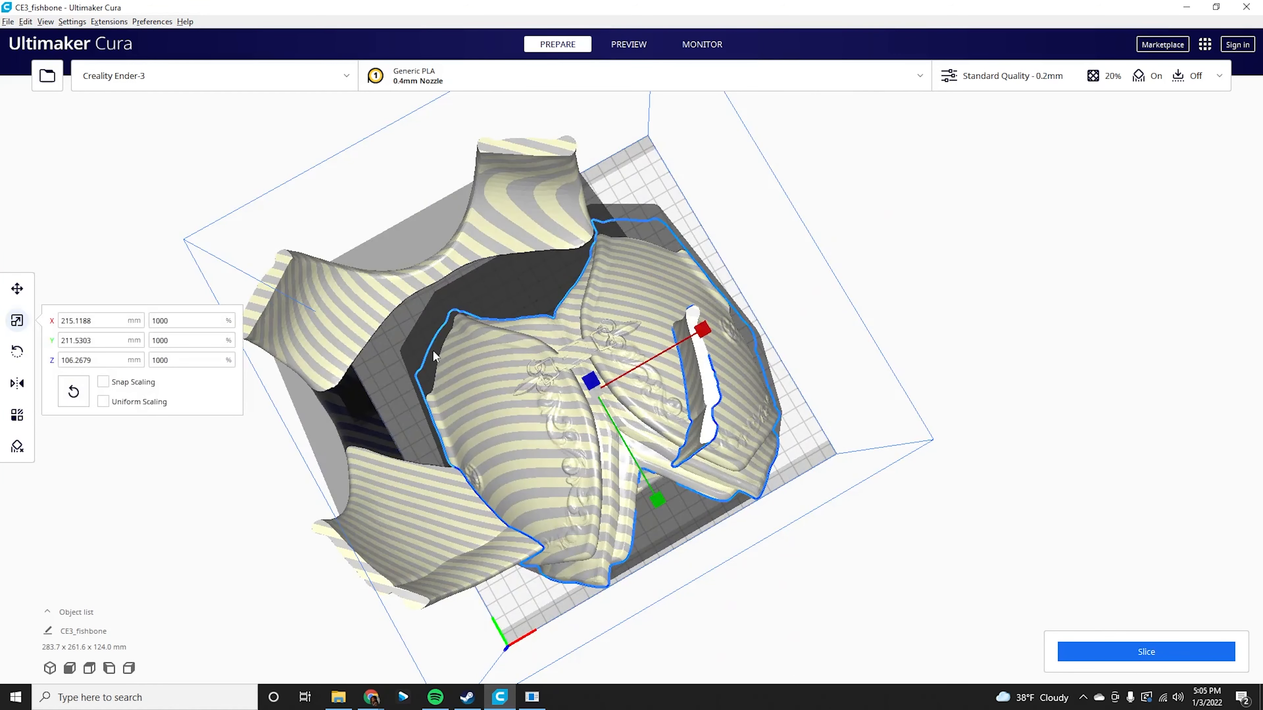
{"action": "left_click", "coordinate": [292, 313]}
{"action": "left_click_drag", "start_coordinate": [98, 320], "coordinate": [10, 315]}
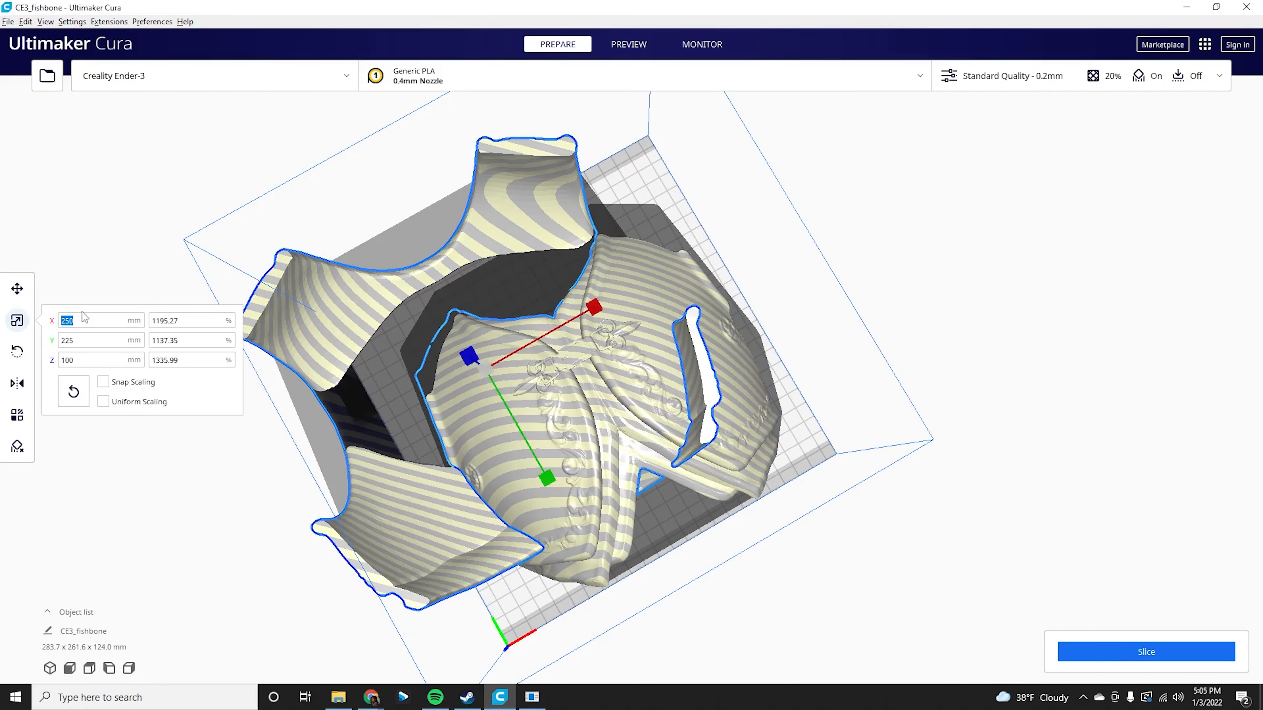
{"action": "left_click", "coordinate": [570, 412]}
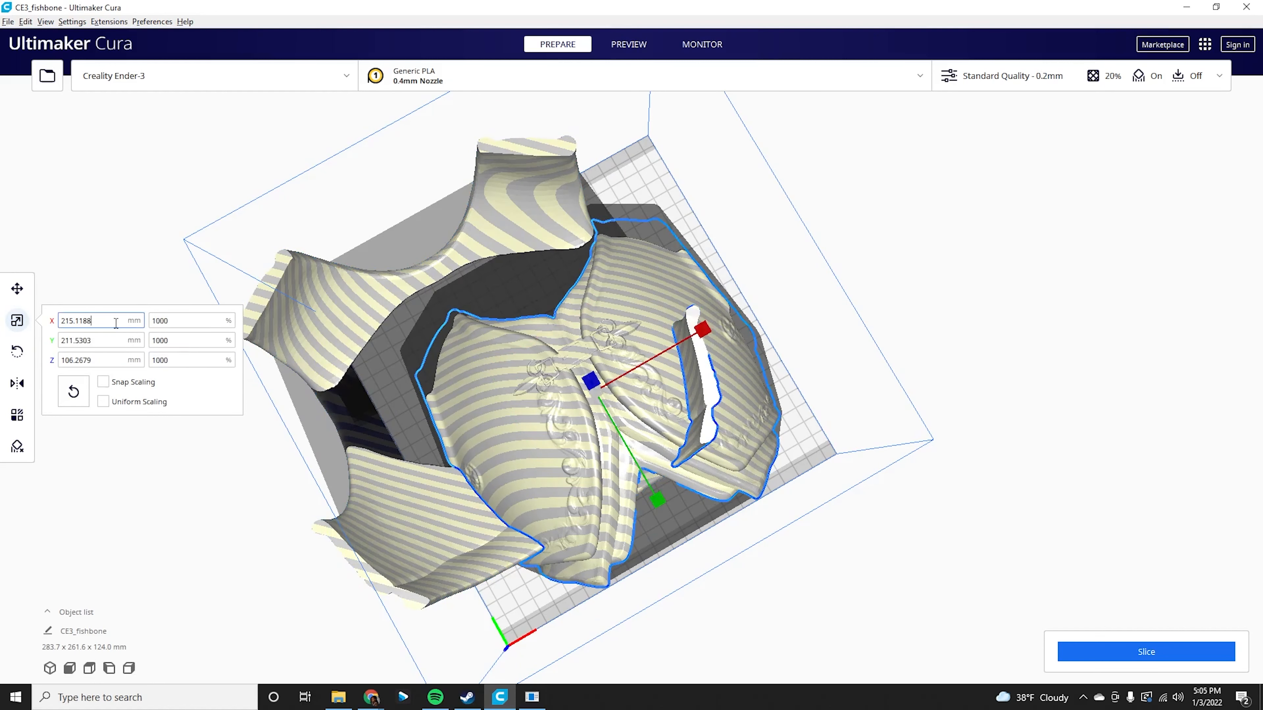
{"action": "type", "text": "250"}
{"action": "key", "text": "Return"}
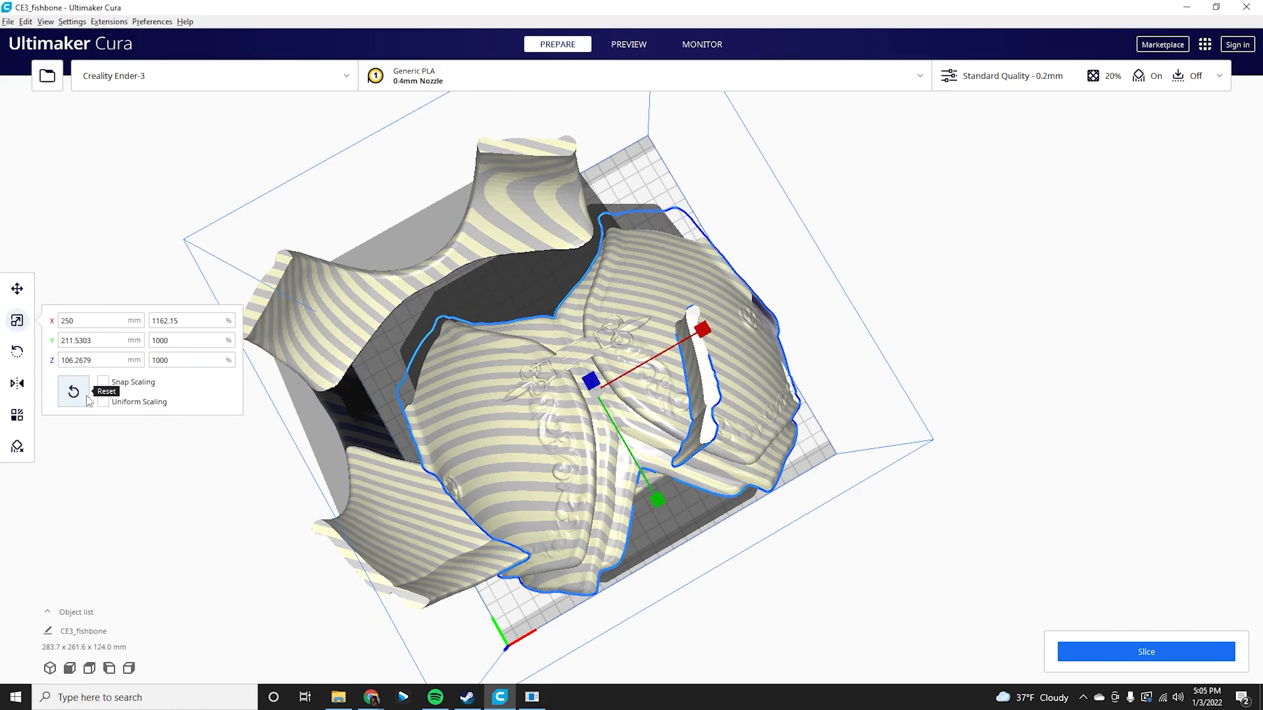
{"action": "key", "text": "Tab"}
{"action": "type", "text": "225"}
{"action": "key", "text": "Tab"}
{"action": "type", "text": "100"}
{"action": "key", "text": "Return"}
Try to reposition the shark body on the build plate with the Move tool.
{"action": "right_click_drag", "start_coordinate": [365, 349], "coordinate": [430, 327]}
{"action": "mouse_move", "coordinate": [277, 296]}
{"action": "right_mouse_down"}
{"action": "mouse_move", "coordinate": [409, 249]}
{"action": "mouse_move", "coordinate": [285, 308]}
{"action": "right_mouse_up"}
{"action": "right_click_drag", "start_coordinate": [429, 236], "coordinate": [117, 280]}
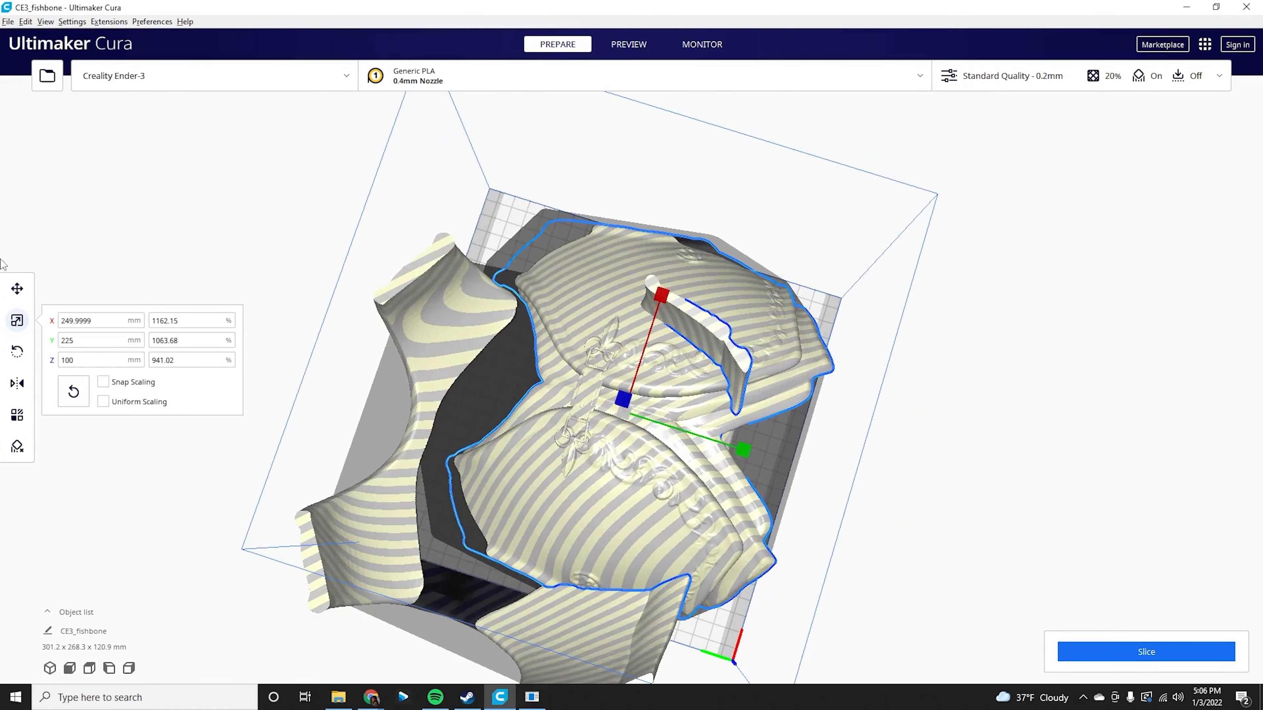
{"action": "left_click", "coordinate": [20, 291]}
{"action": "left_click_drag", "start_coordinate": [552, 479], "coordinate": [462, 515]}
{"action": "right_click_drag", "start_coordinate": [464, 514], "coordinate": [368, 328]}
{"action": "left_click_drag", "start_coordinate": [369, 334], "coordinate": [365, 401]}
{"action": "right_click_drag", "start_coordinate": [393, 323], "coordinate": [434, 301]}
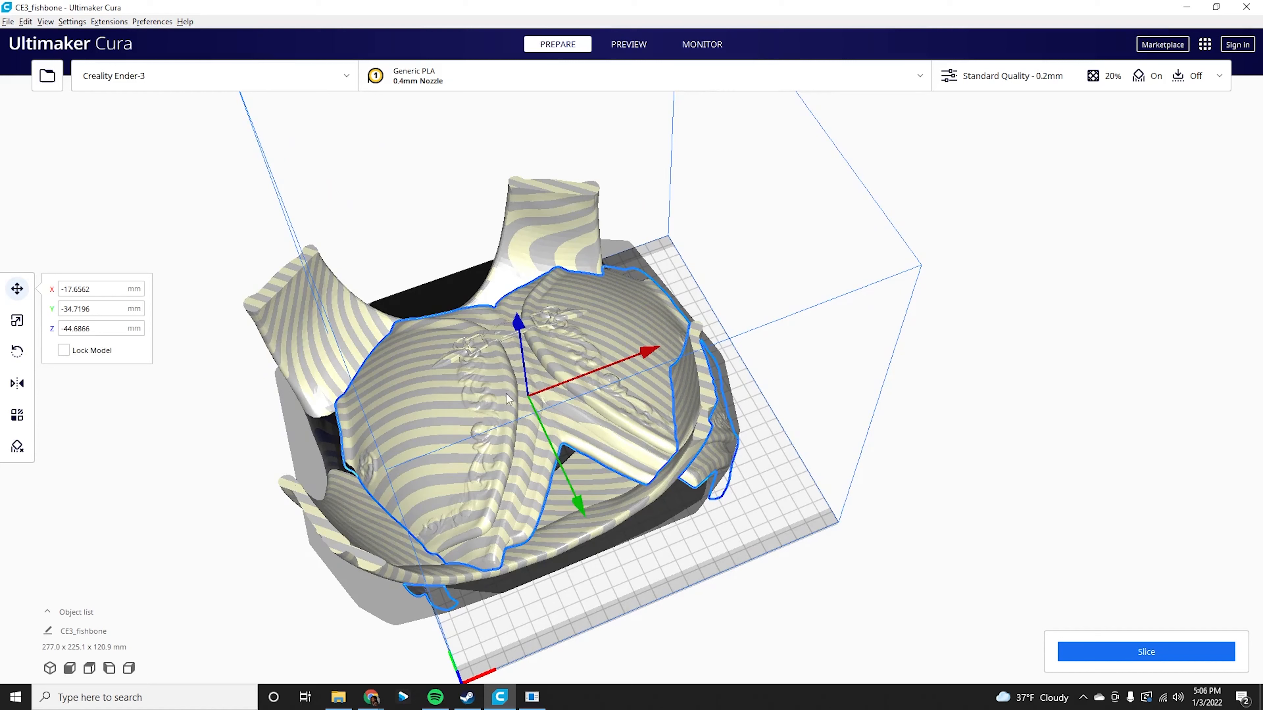
Delete the shark body and then the front armor piece from the plate.
{"action": "key", "text": "Delete"}
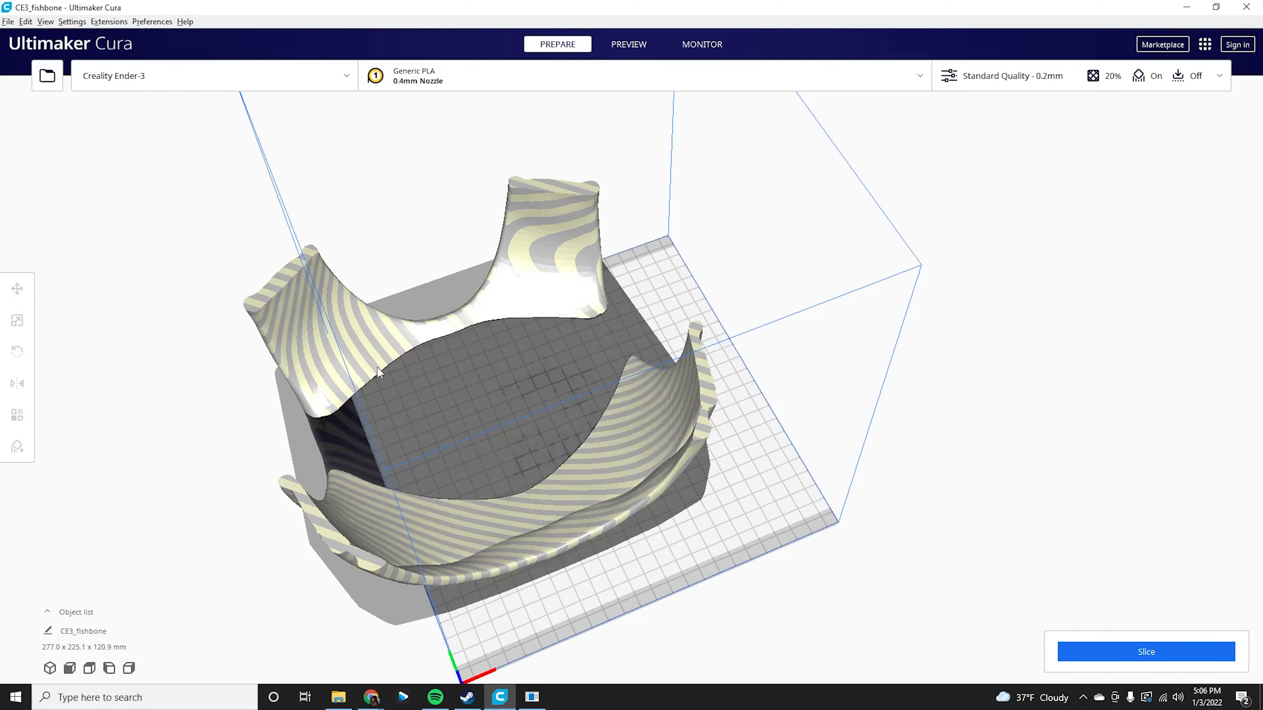
{"action": "left_click", "coordinate": [378, 368]}
{"action": "key", "text": "Delete"}
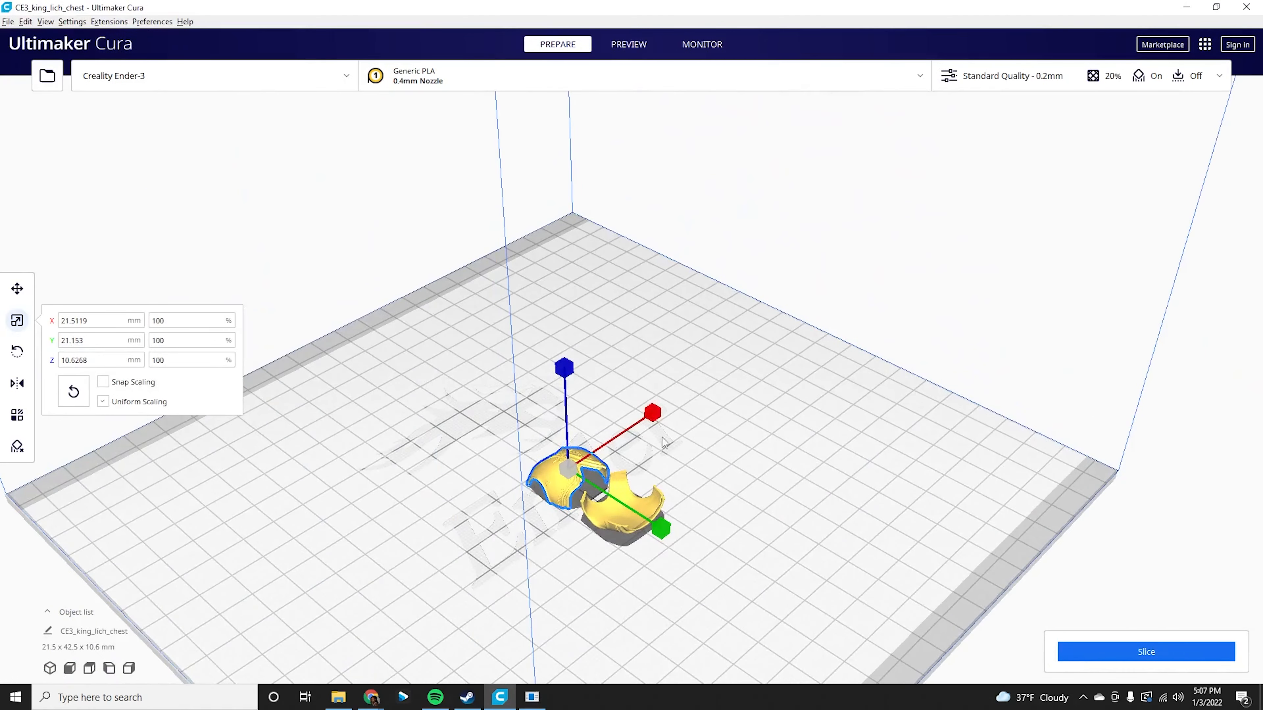
Select both halves of the king lich chest and merge them into one model.
{"action": "scroll", "coordinate": [642, 487], "scroll_direction": "up", "scroll_amount": 3}
{"action": "right_click_drag", "start_coordinate": [676, 465], "coordinate": [577, 520]}
{"action": "scroll", "coordinate": [648, 498], "scroll_direction": "up", "scroll_amount": 1}
{"action": "right_click_drag", "start_coordinate": [648, 498], "coordinate": [850, 391]}
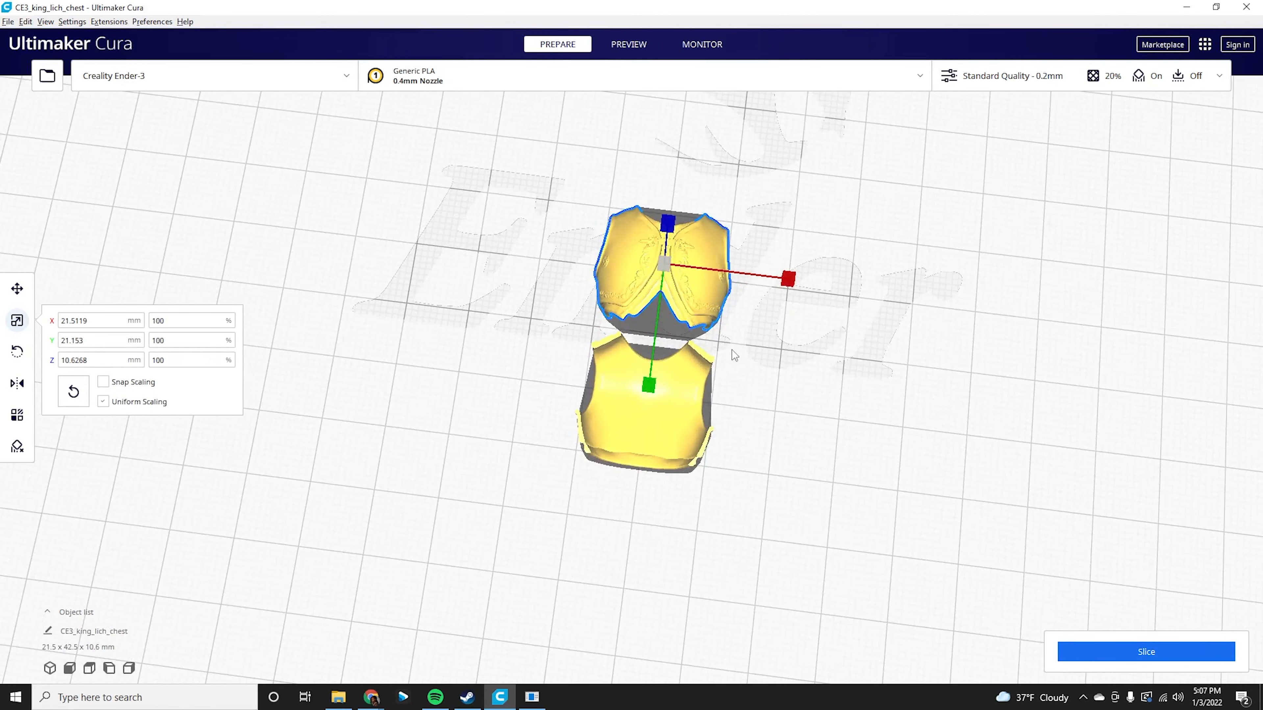
{"action": "right_click_drag", "start_coordinate": [482, 330], "coordinate": [627, 290]}
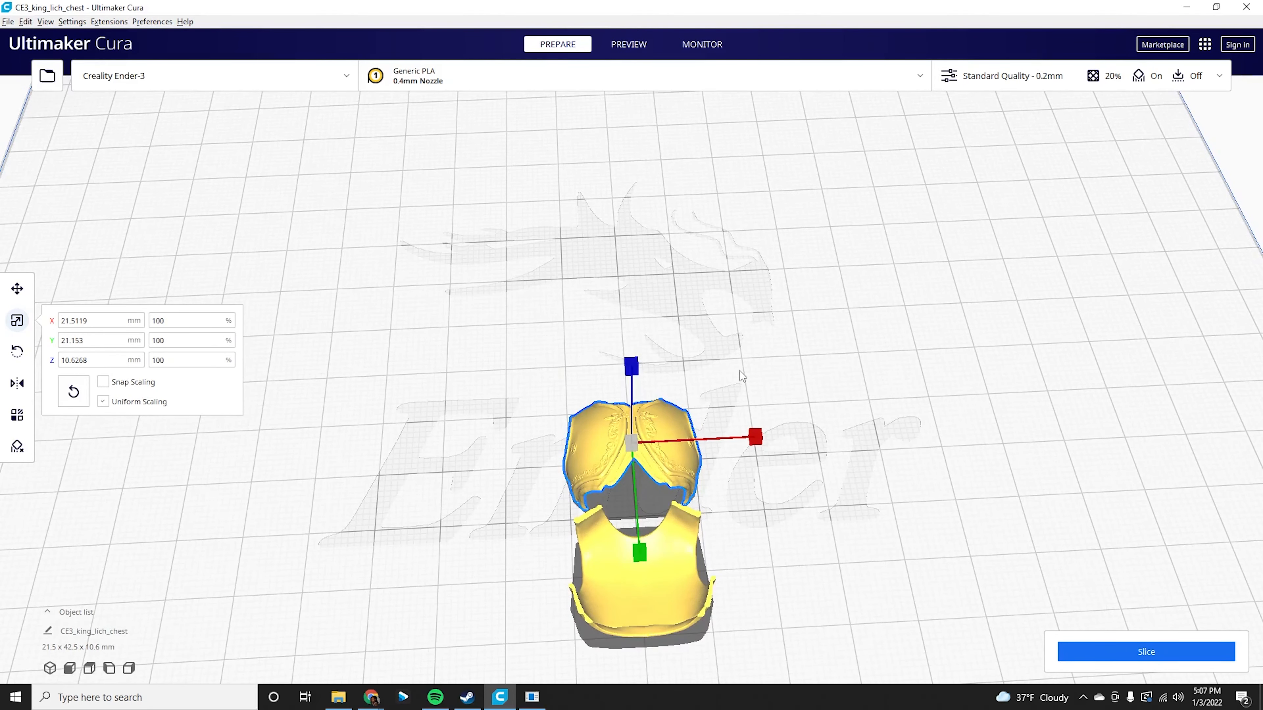
{"action": "right_click_drag", "start_coordinate": [744, 349], "coordinate": [719, 430]}
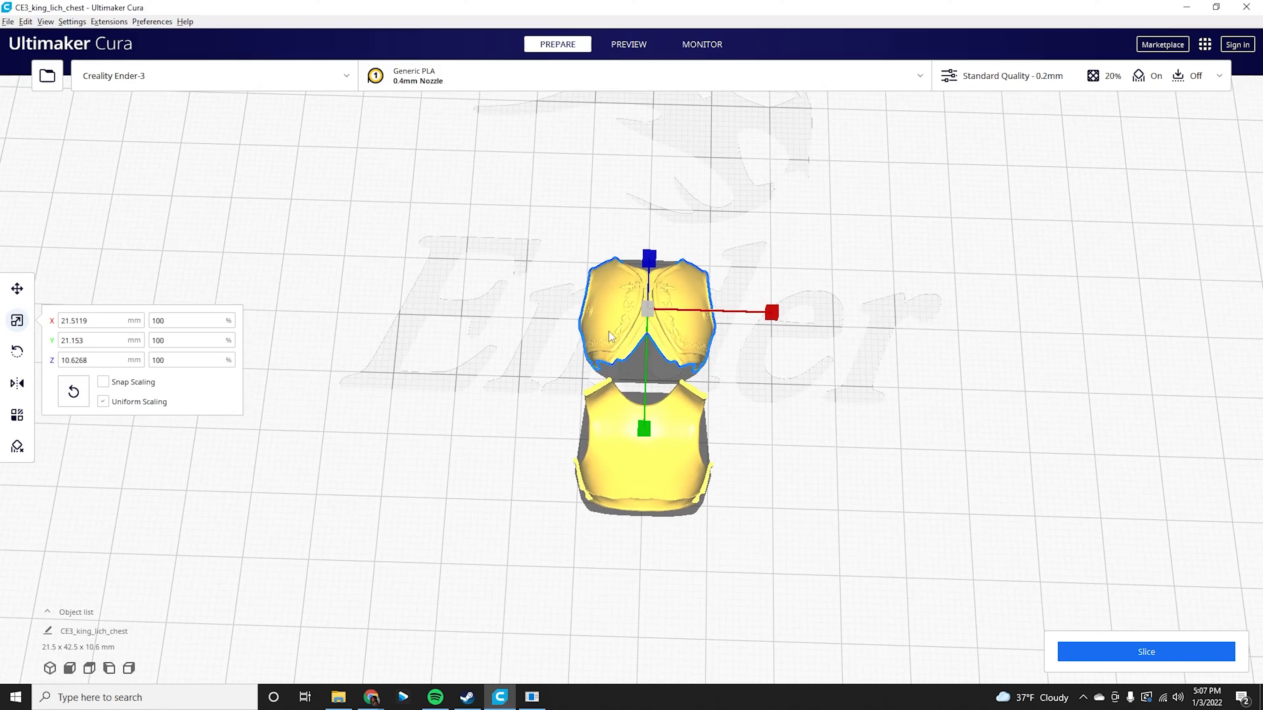
{"action": "left_click", "coordinate": [639, 472], "text": "ctrl"}
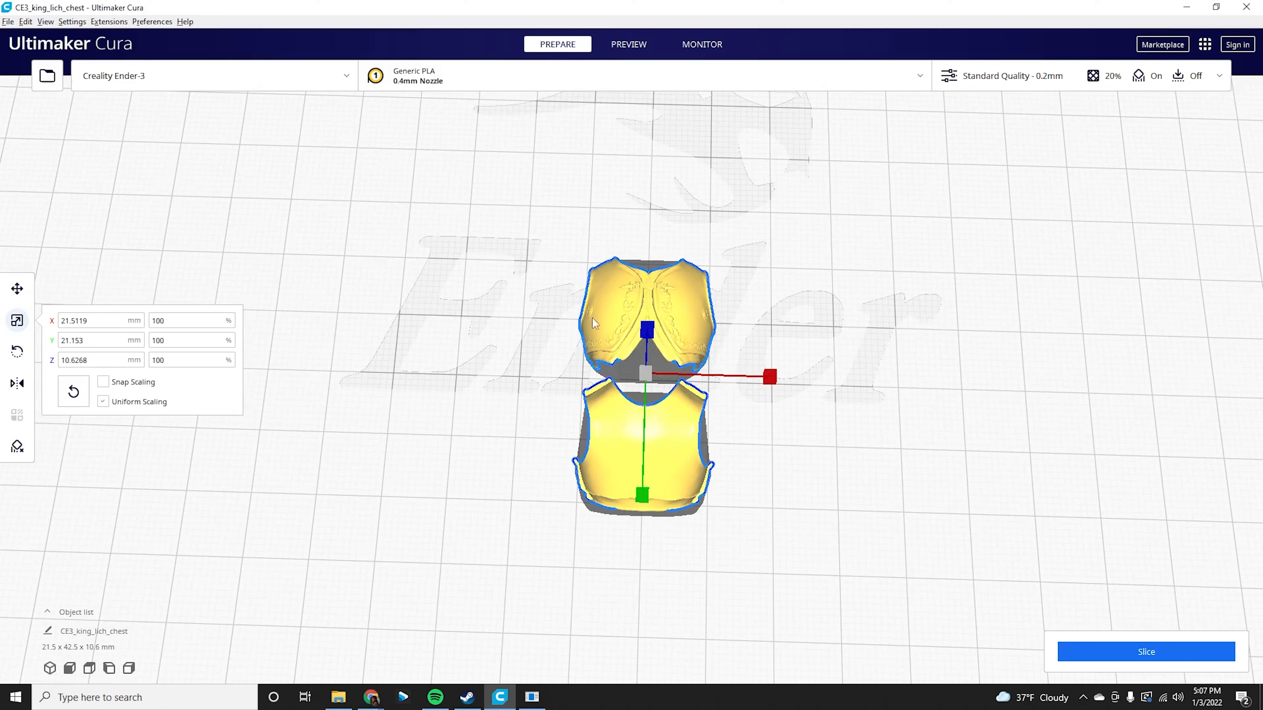
{"action": "right_click", "coordinate": [601, 314]}
{"action": "left_click", "coordinate": [684, 474]}
Rotate the merged chest with the Rotate tool so it stands upright on the plate.
{"action": "right_click_drag", "start_coordinate": [463, 416], "coordinate": [579, 381]}
{"action": "right_click_drag", "start_coordinate": [476, 374], "coordinate": [577, 305]}
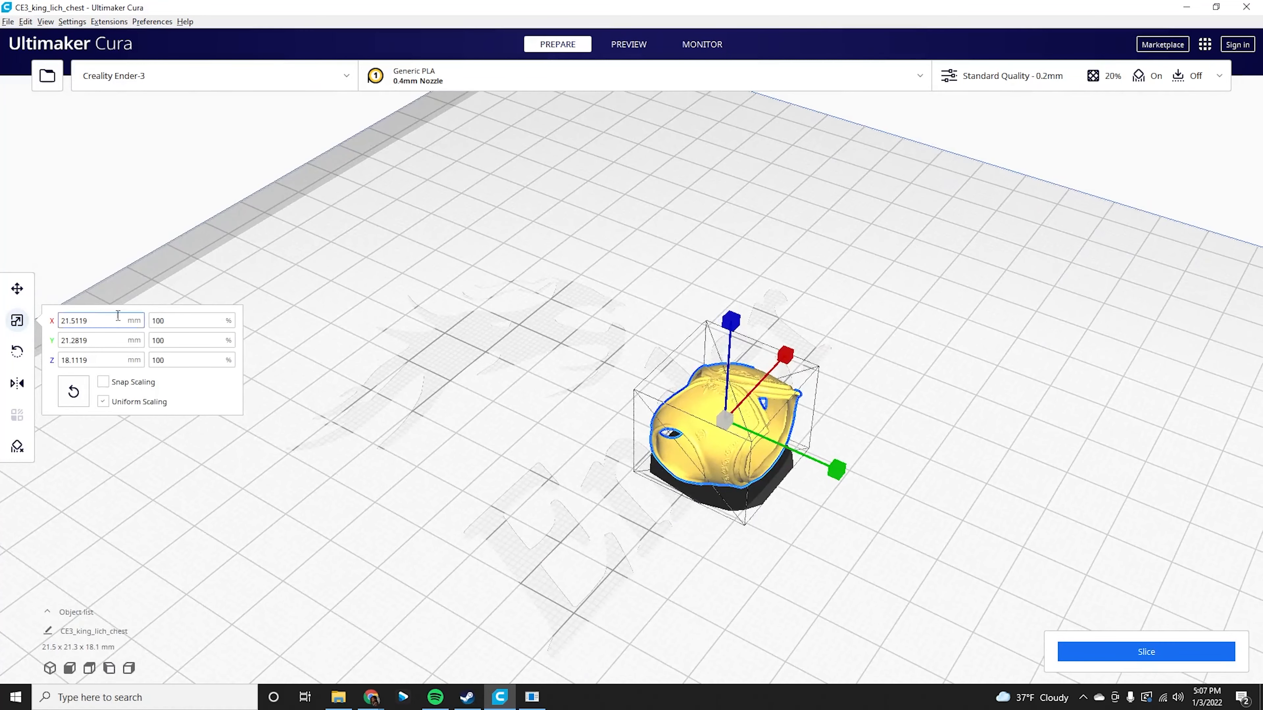
{"action": "left_click", "coordinate": [14, 346]}
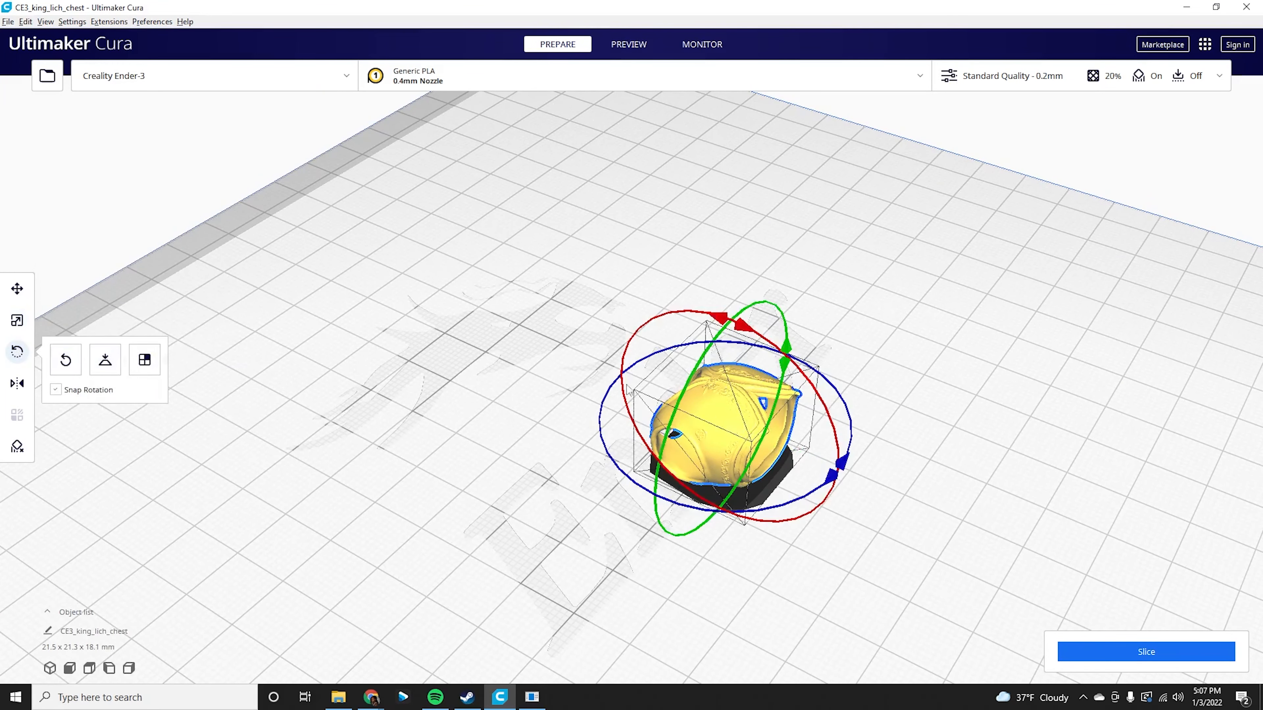
{"action": "left_click_drag", "start_coordinate": [740, 318], "coordinate": [821, 472]}
{"action": "left_click_drag", "start_coordinate": [740, 319], "coordinate": [760, 330]}
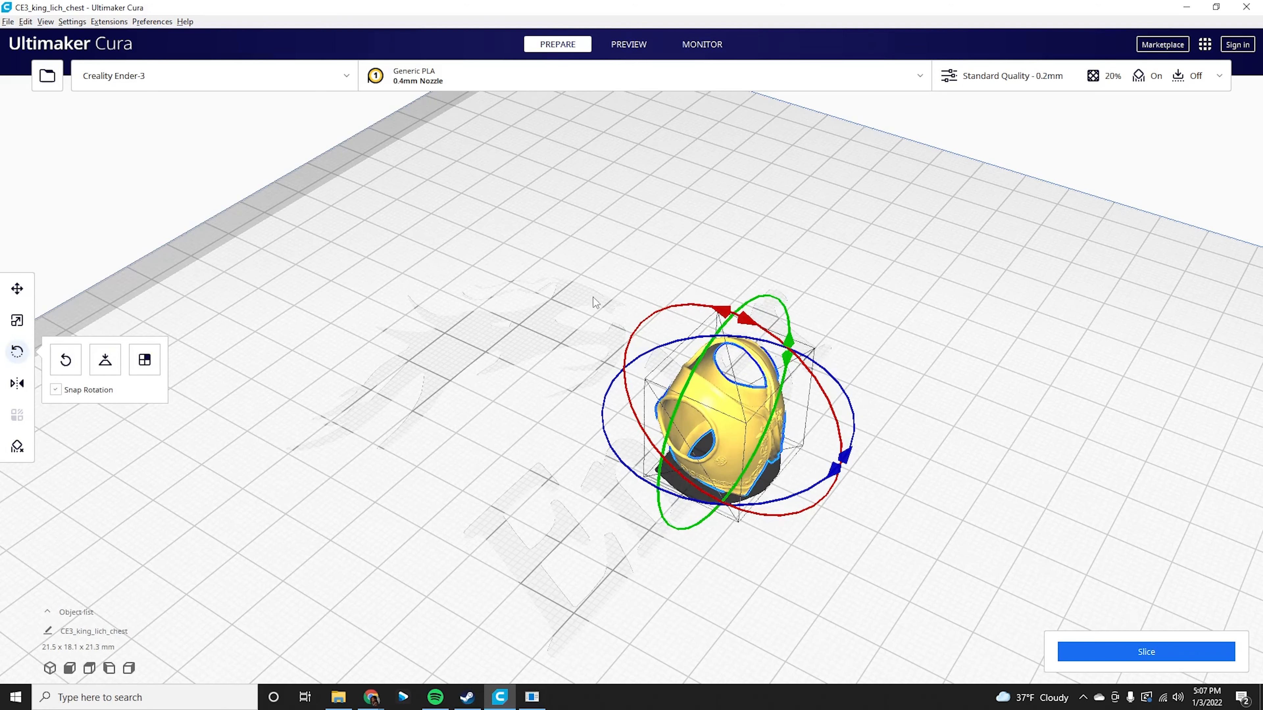
Scale the merged chest uniformly to 700%.
{"action": "scroll", "coordinate": [619, 341], "scroll_direction": "up", "scroll_amount": 2}
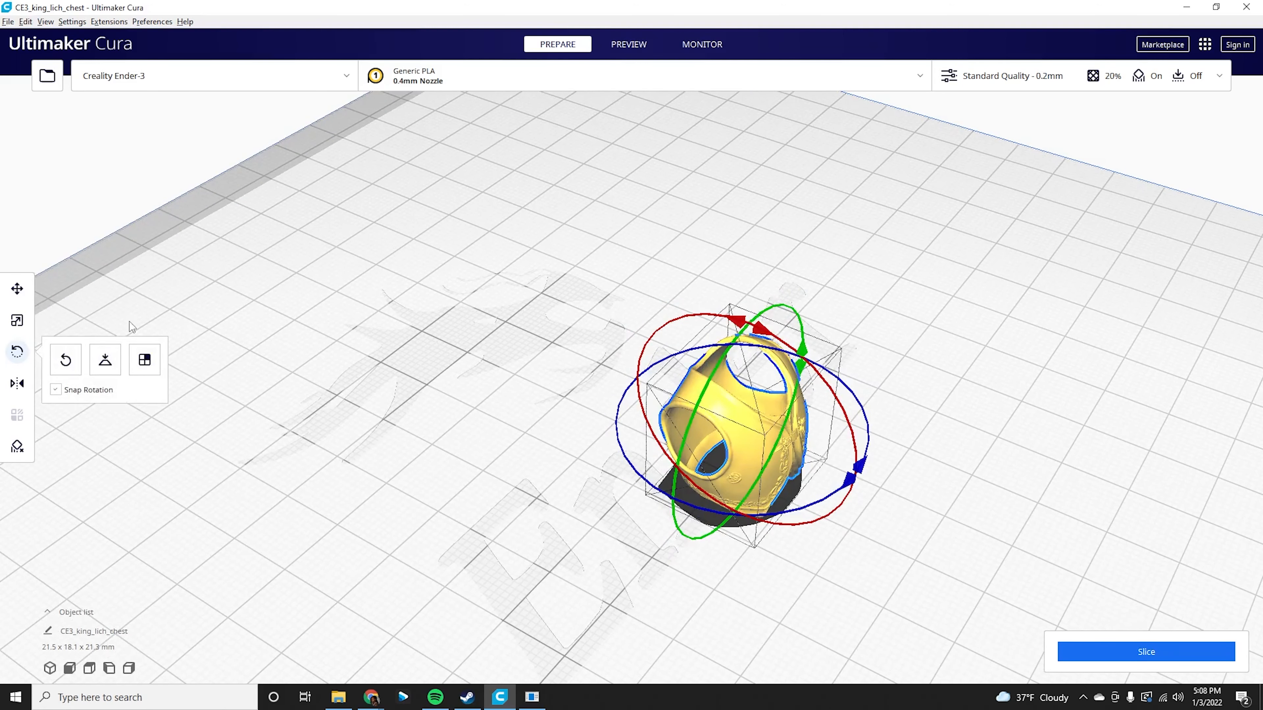
{"action": "left_click", "coordinate": [17, 321]}
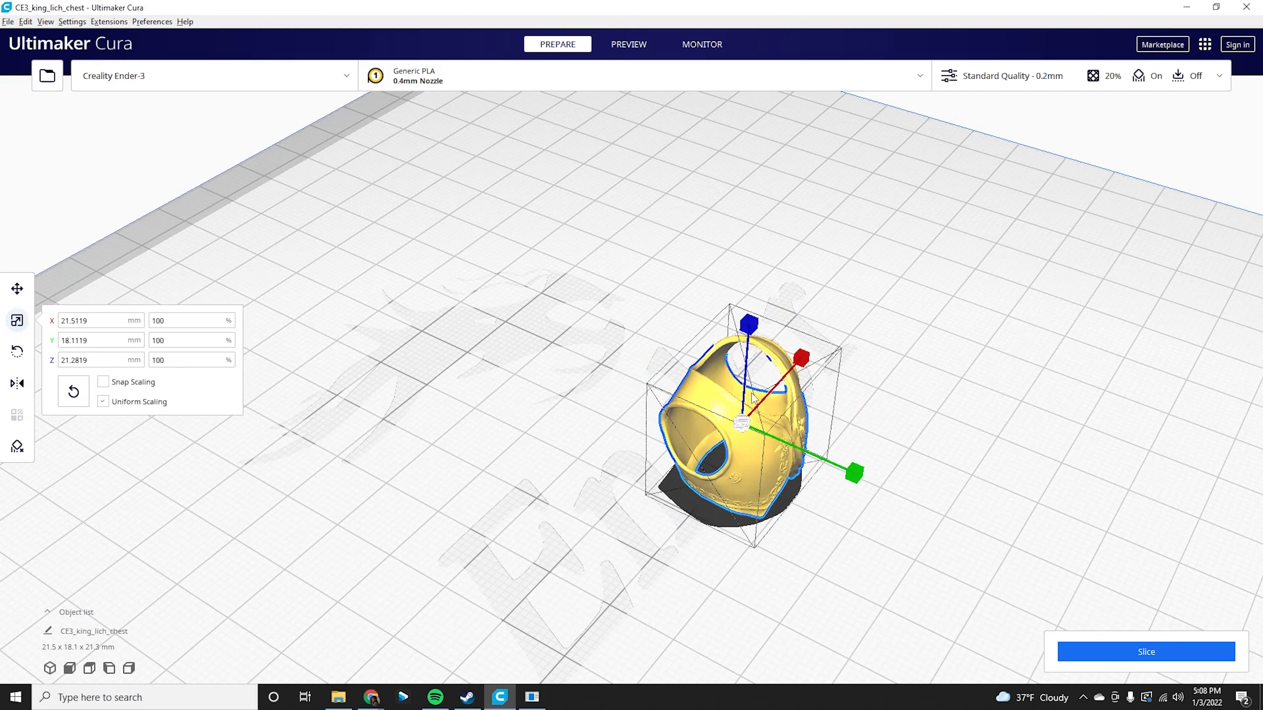
{"action": "left_click_drag", "start_coordinate": [749, 325], "coordinate": [753, 333]}
{"action": "key", "text": "ctrl+z"}
{"action": "left_click_drag", "start_coordinate": [746, 222], "coordinate": [808, 47]}
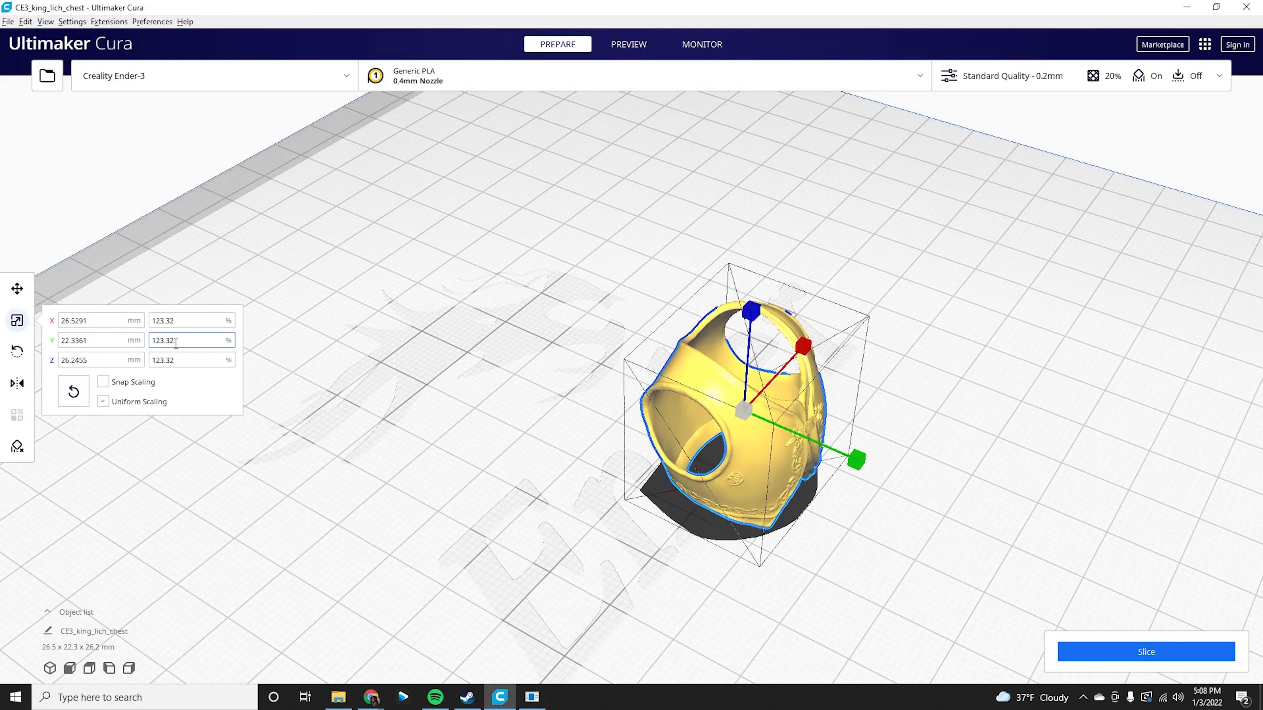
{"action": "left_click", "coordinate": [187, 320]}
{"action": "type", "text": "700"}
{"action": "key", "text": "Return"}
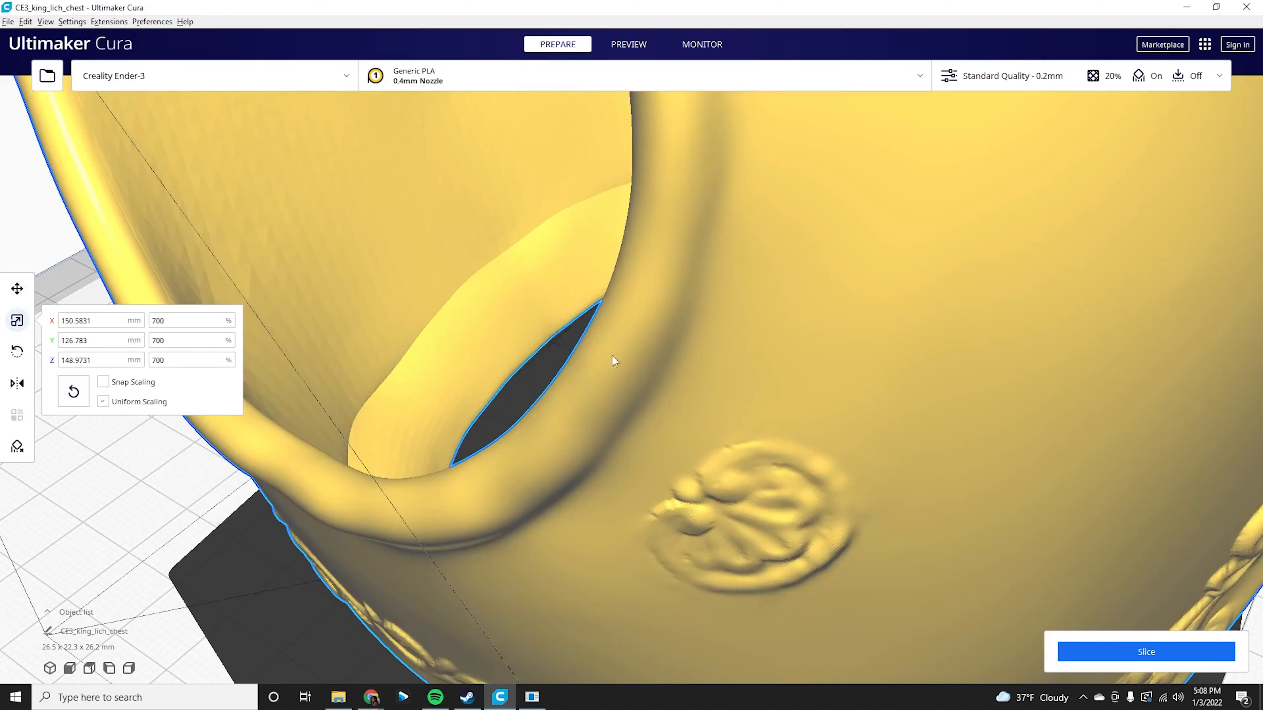
Inspect the scaled chest from several angles on the build plate.
{"action": "scroll", "coordinate": [612, 355], "scroll_direction": "down", "scroll_amount": 6}
{"action": "right_click_drag", "start_coordinate": [797, 341], "coordinate": [611, 379]}
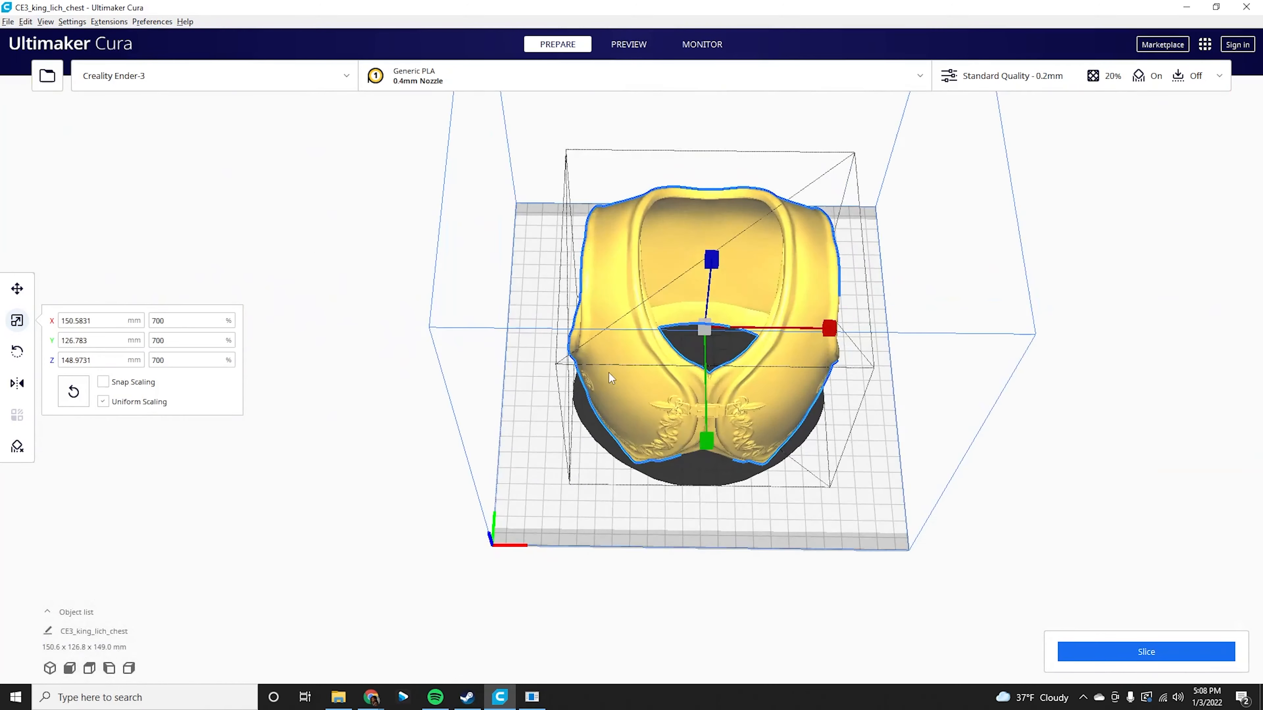
{"action": "left_click", "coordinate": [853, 472]}
{"action": "right_click_drag", "start_coordinate": [875, 448], "coordinate": [678, 235]}
{"action": "left_click", "coordinate": [678, 235]}
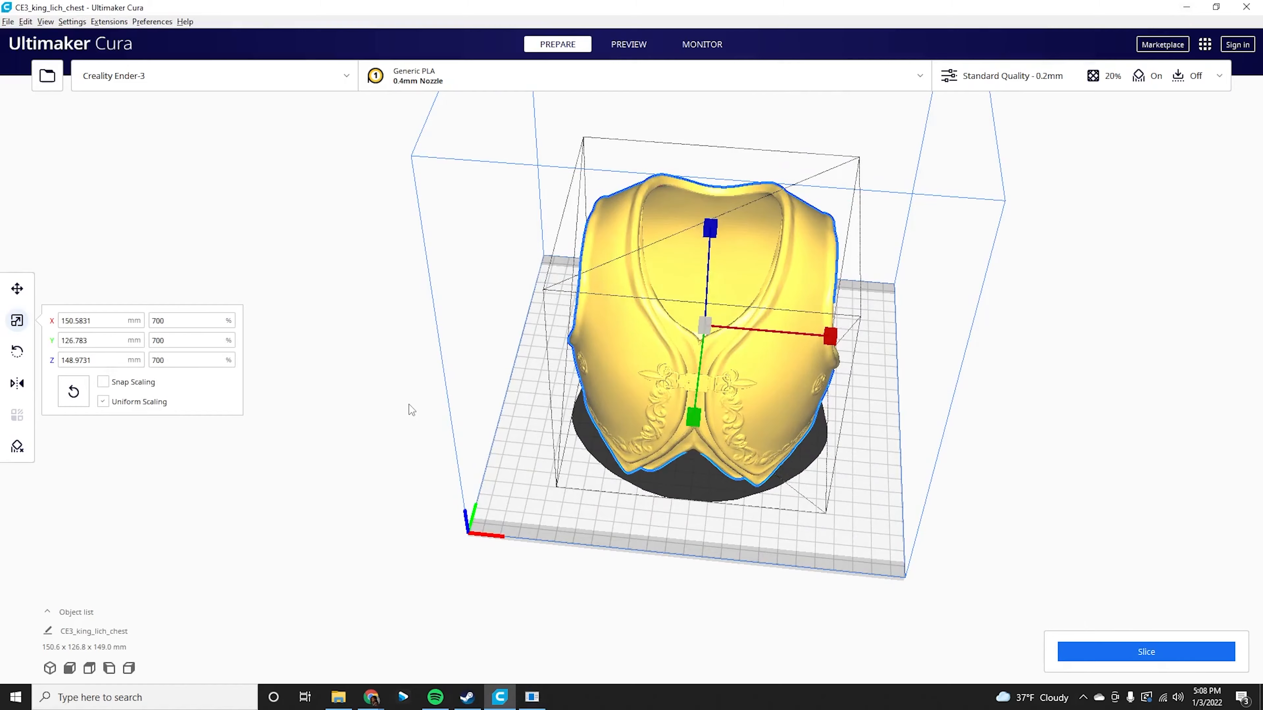
{"action": "right_click_drag", "start_coordinate": [534, 429], "coordinate": [860, 405]}
{"action": "right_click_drag", "start_coordinate": [822, 350], "coordinate": [233, 383]}
{"action": "right_click_drag", "start_coordinate": [617, 397], "coordinate": [734, 354]}
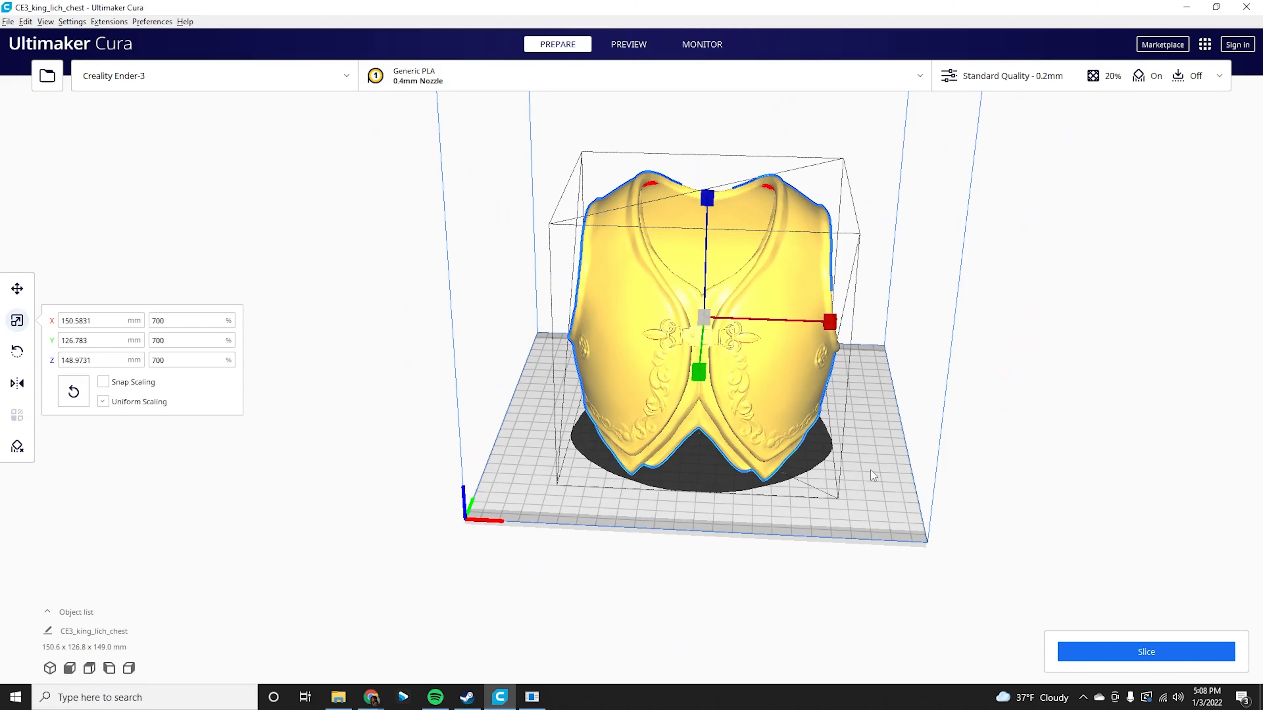
{"action": "right_click_drag", "start_coordinate": [924, 463], "coordinate": [1048, 447]}
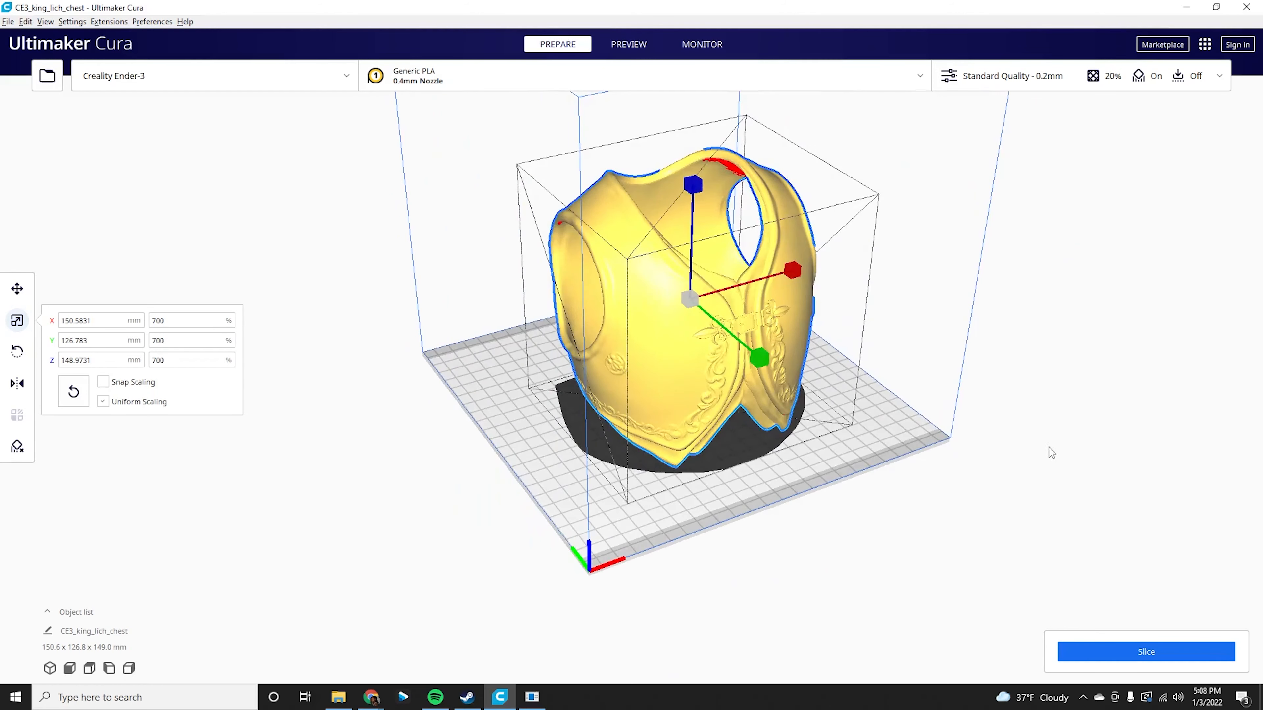
Slice the chest model and view the sliced layers in the preview.
{"action": "left_click", "coordinate": [1099, 664]}
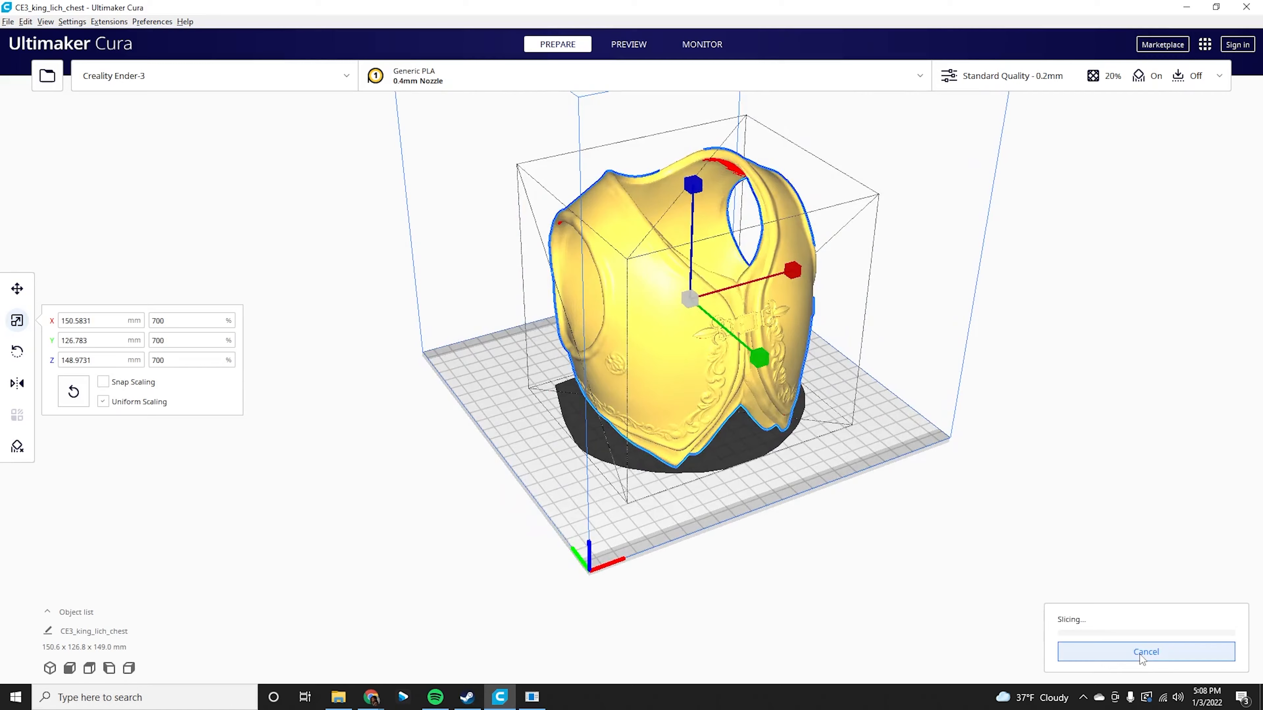
{"action": "right_click_drag", "start_coordinate": [781, 456], "coordinate": [992, 454]}
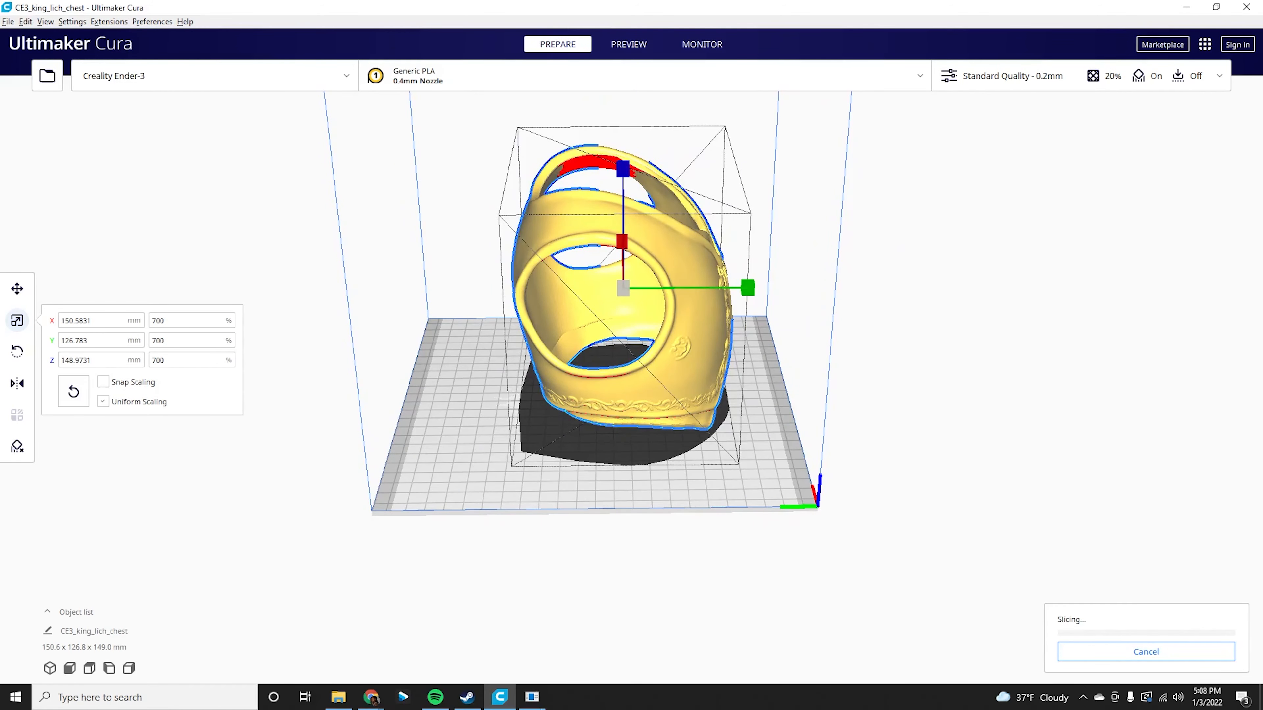
{"action": "right_click_drag", "start_coordinate": [756, 348], "coordinate": [705, 384]}
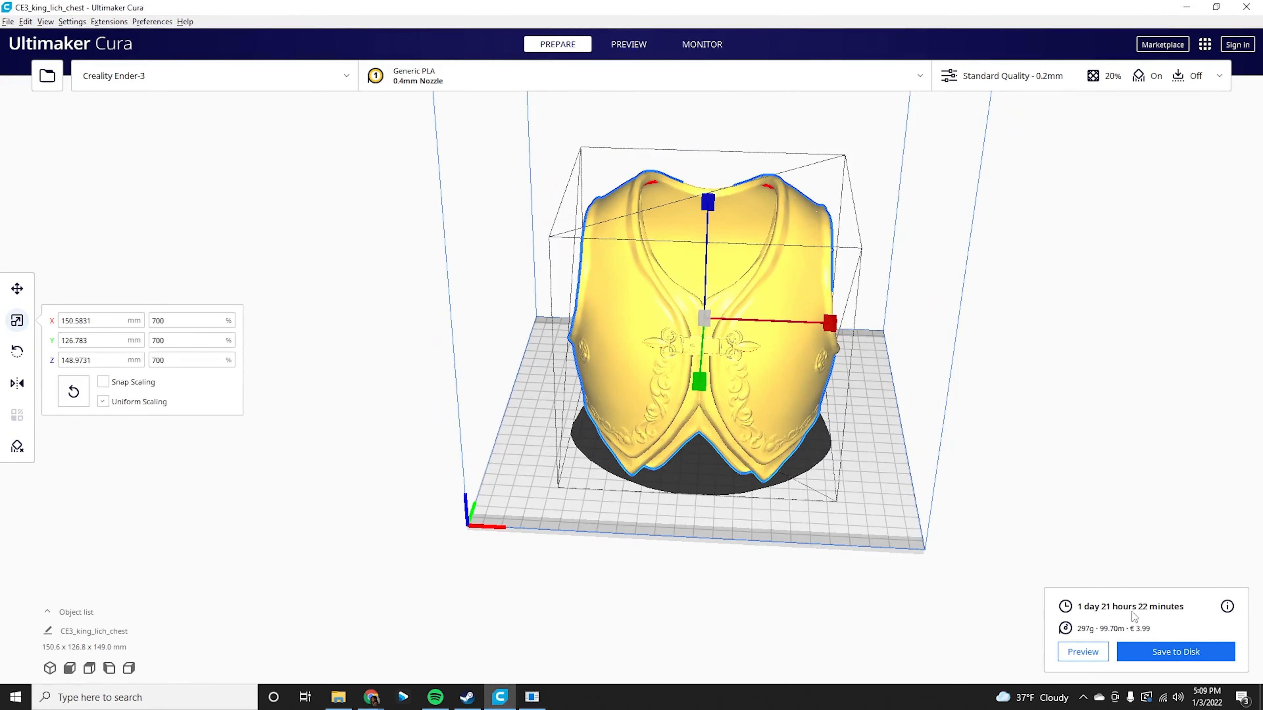
{"action": "right_click_drag", "start_coordinate": [839, 349], "coordinate": [796, 278]}
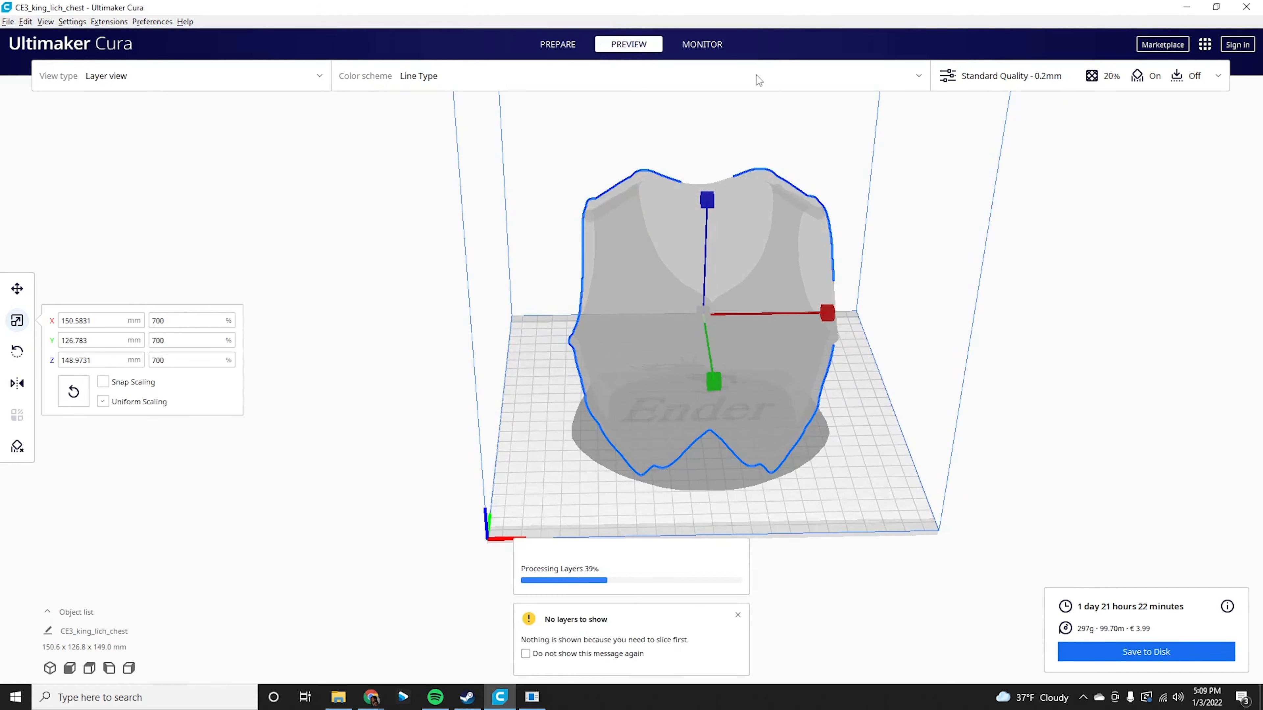
{"action": "right_click_drag", "start_coordinate": [533, 268], "coordinate": [583, 273]}
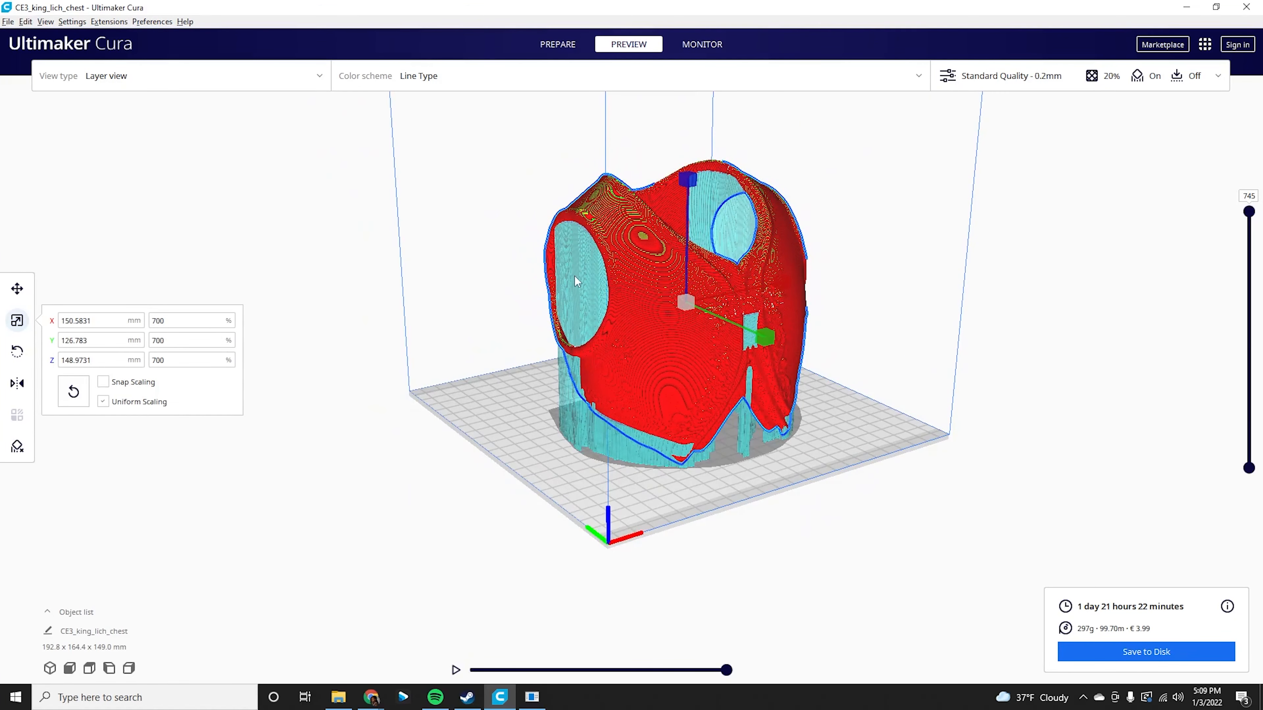